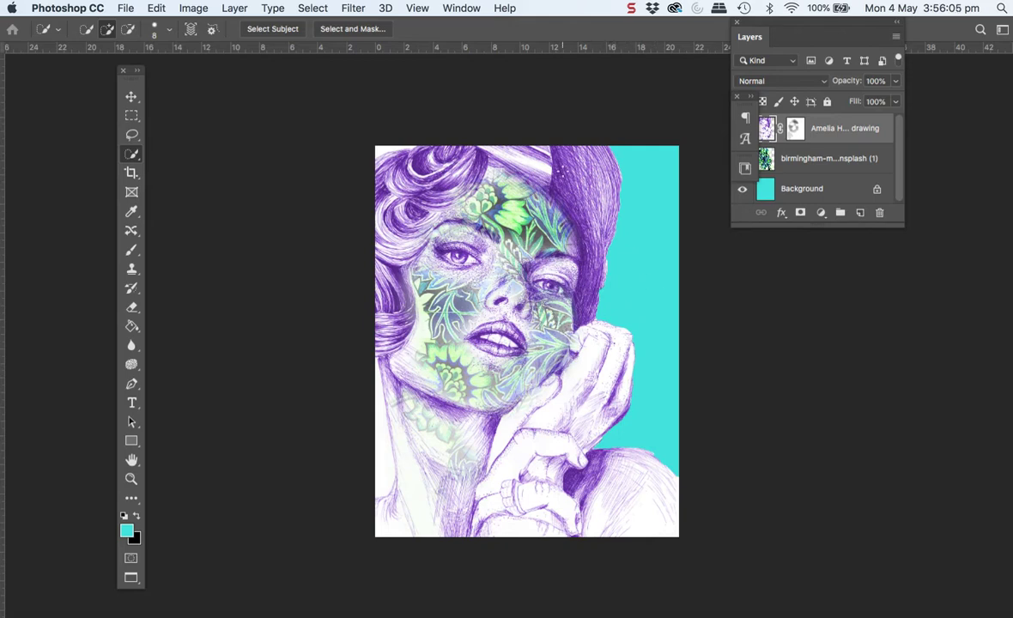
Start a new document from the Print presets and switch its units to millimeters
left_click(122, 8)
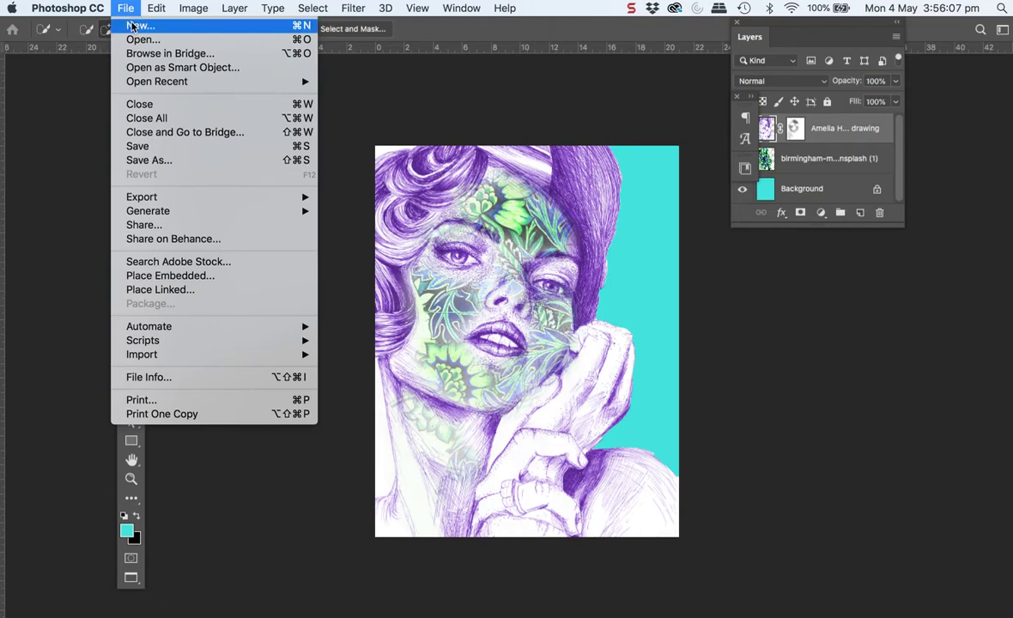
left_click(131, 26)
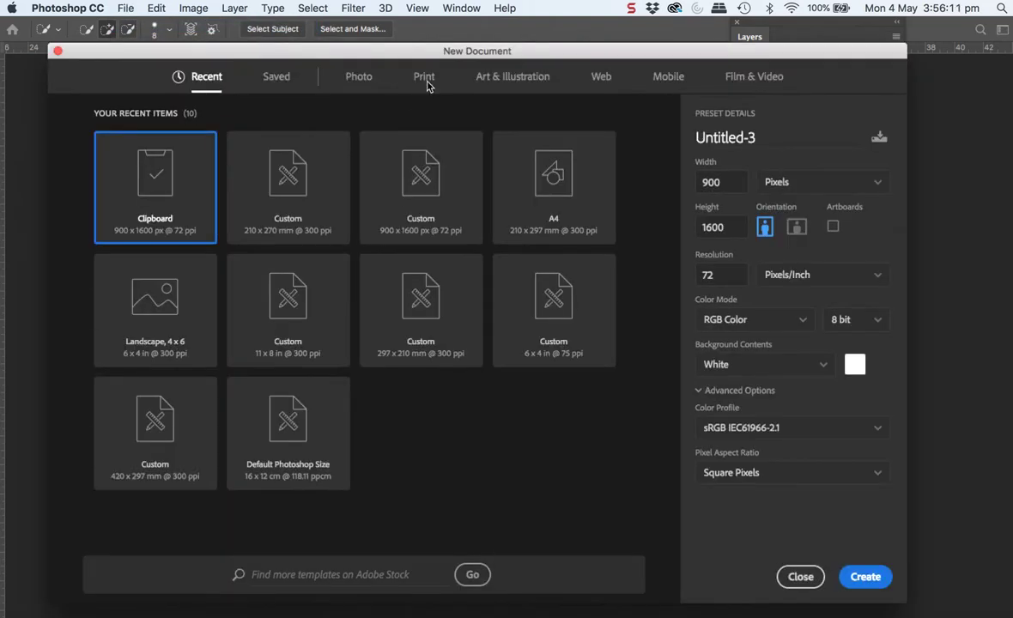
left_click(426, 79)
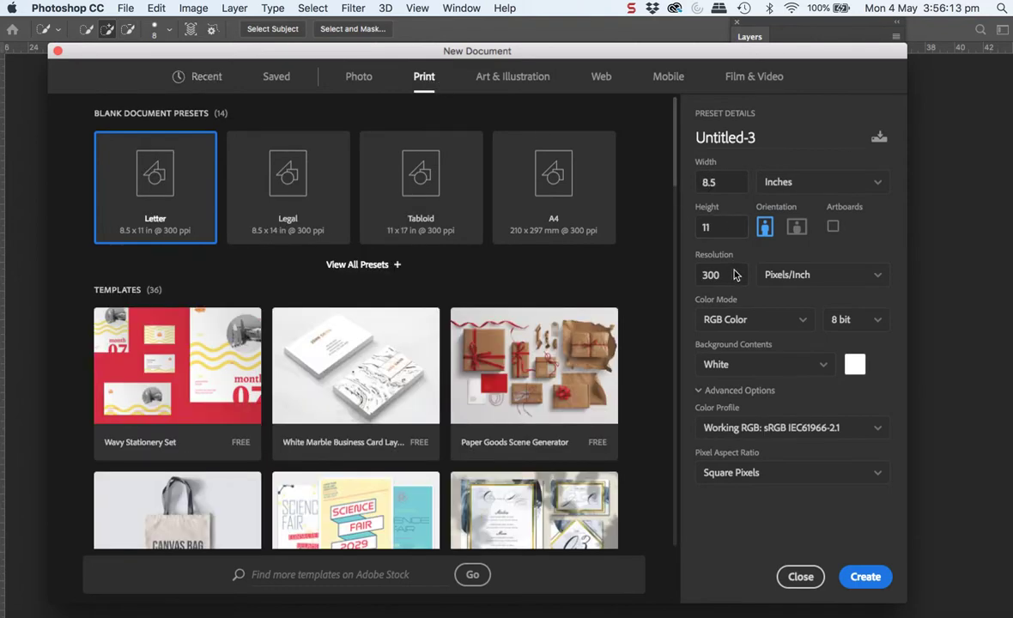
left_click(720, 182)
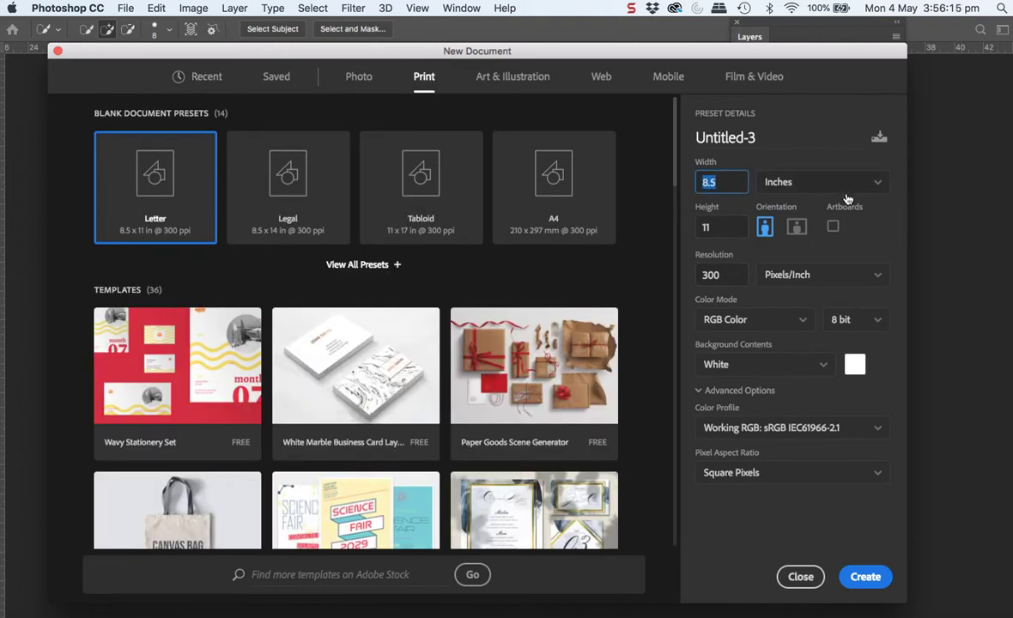
left_click(879, 187)
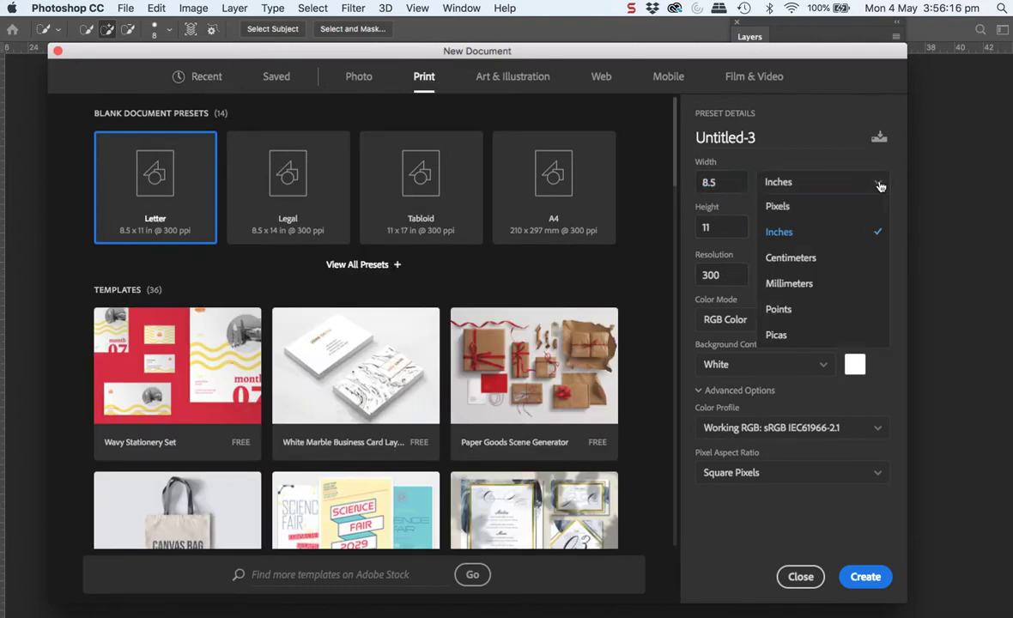
left_click(805, 286)
Set the new document's width to 210 mm and height to 270 mm, and create it
left_click_drag(732, 183, 675, 187)
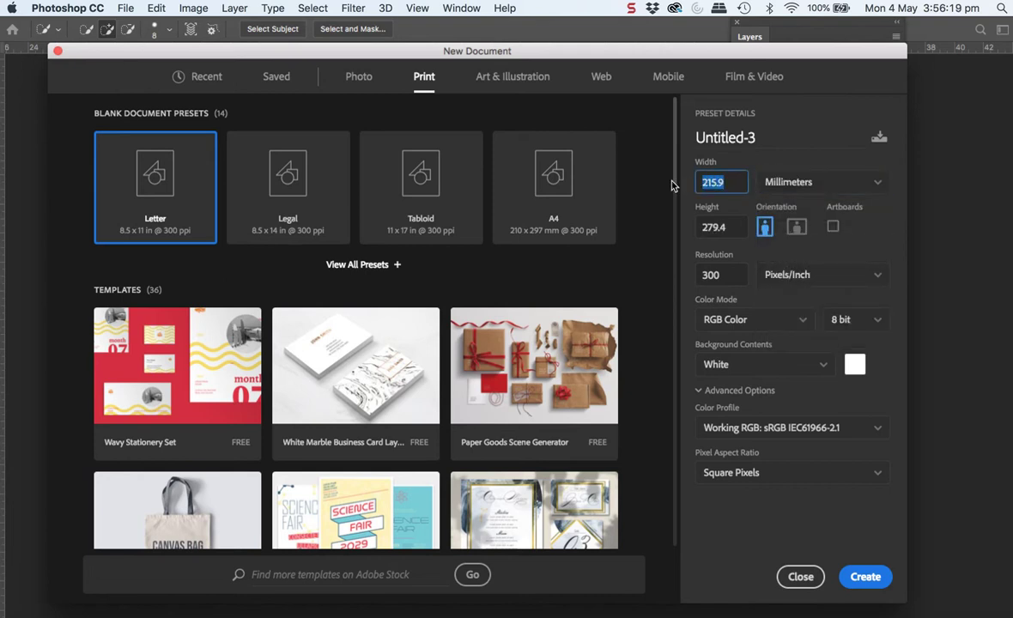
key("BackSpace")
type("210")
key("Tab")
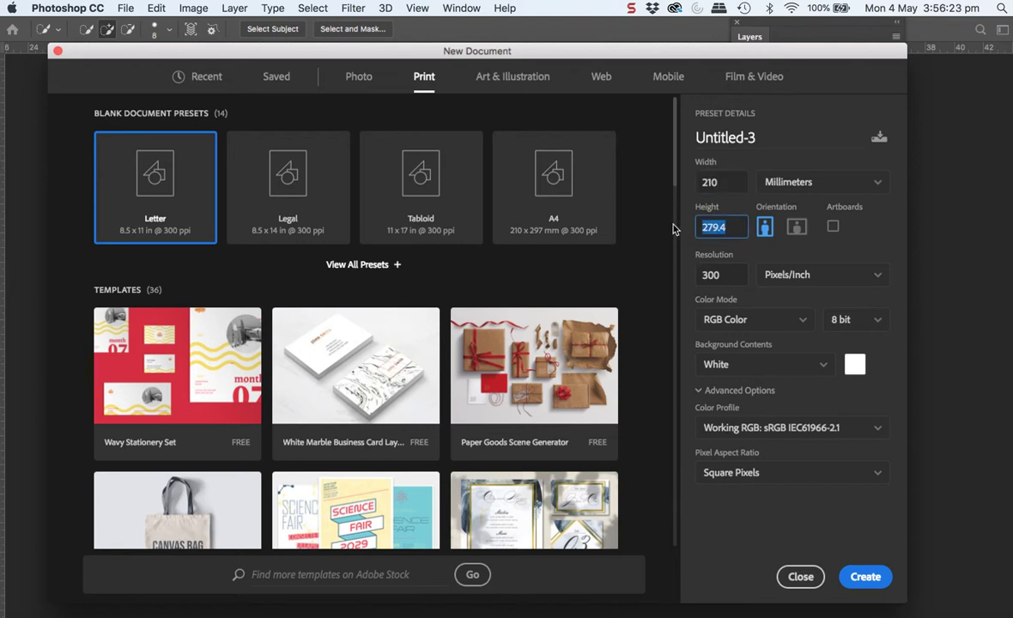
key("BackSpace")
left_click(871, 581)
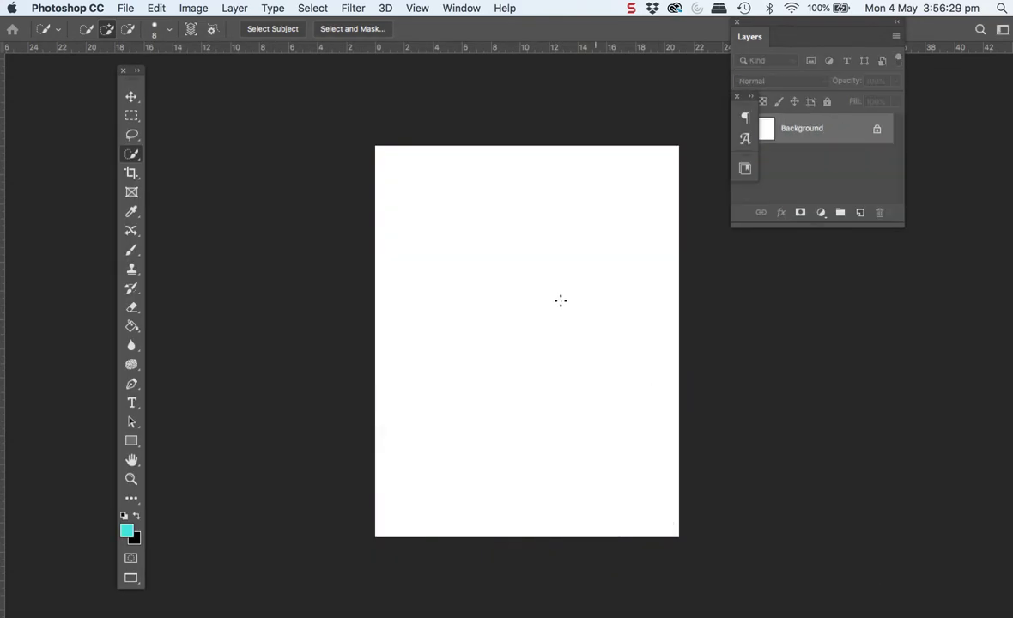
Place the pen drawing PDF into the document as a linked file
left_click(120, 9)
left_click(160, 289)
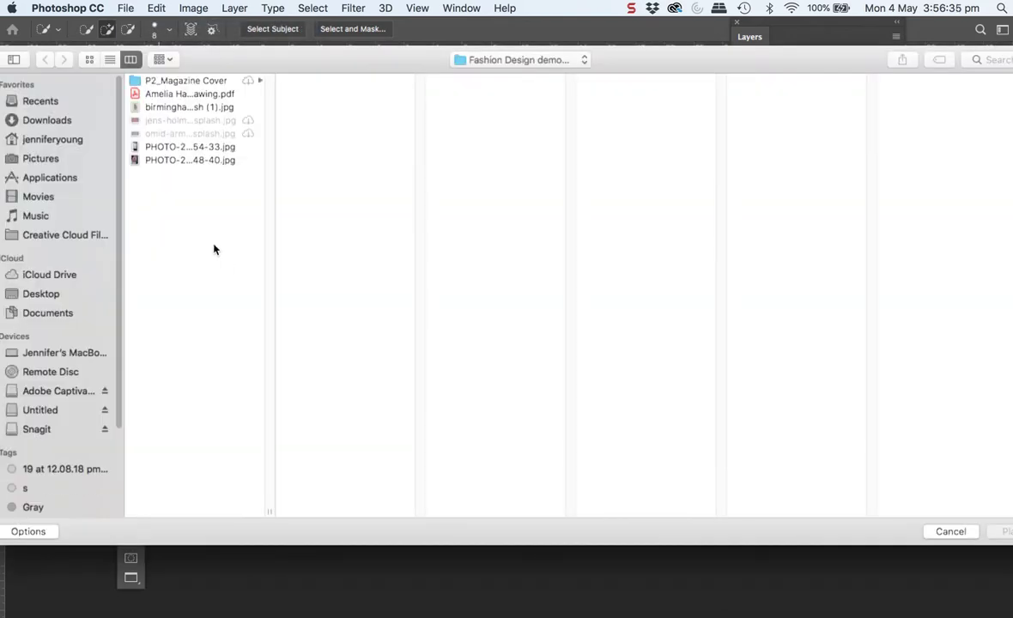
left_click(166, 97)
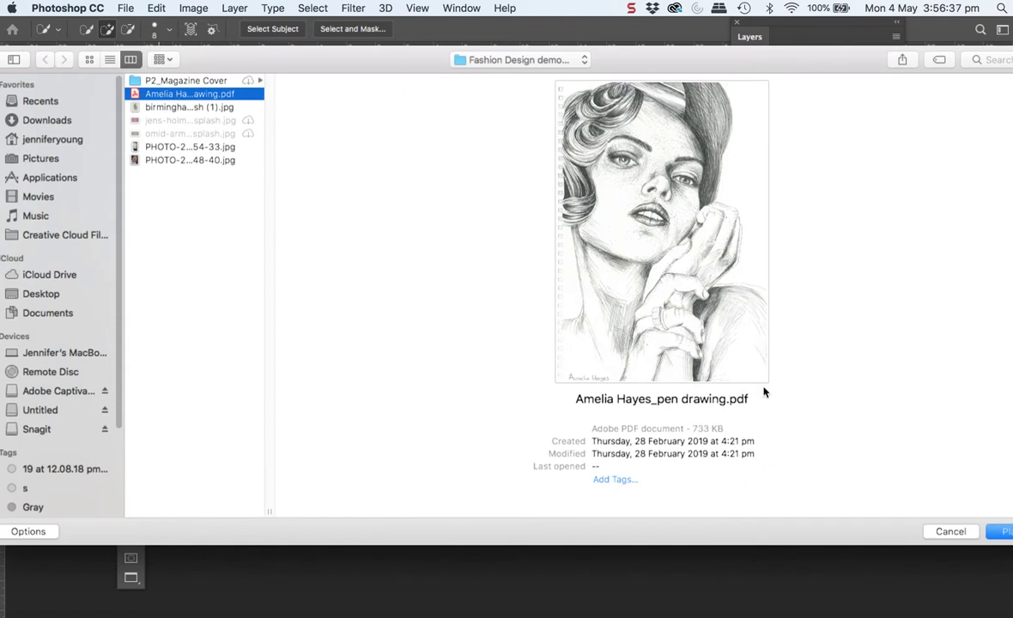
left_click(999, 534)
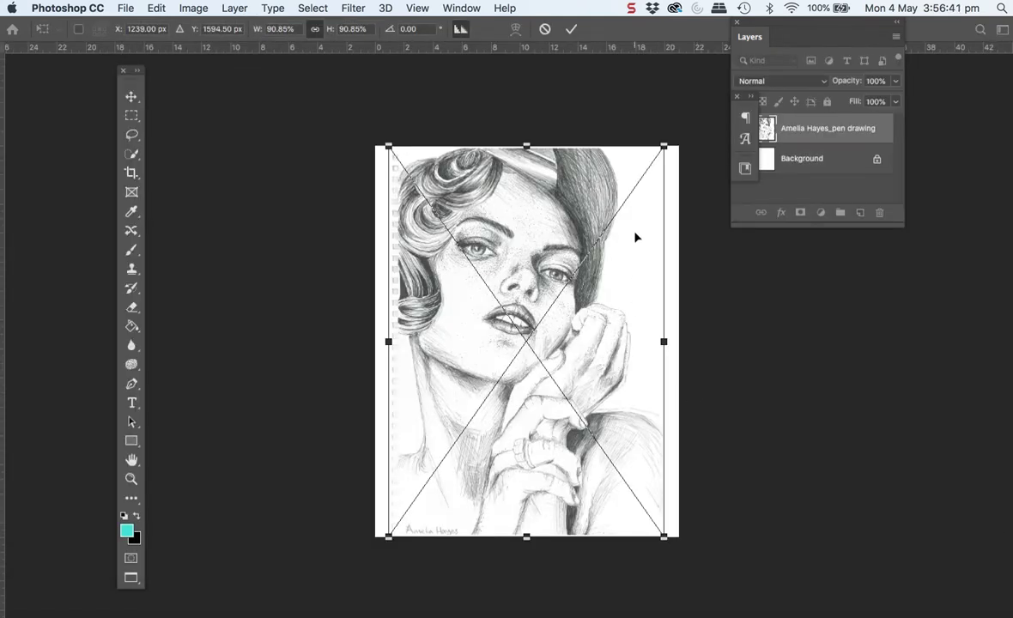
Enlarge the placed pen drawing to about 109% so it covers the whole page, and commit the transform
mouse_move(667, 144)
left_mouse_down()
mouse_move(636, 177)
mouse_move(678, 118)
left_mouse_up()
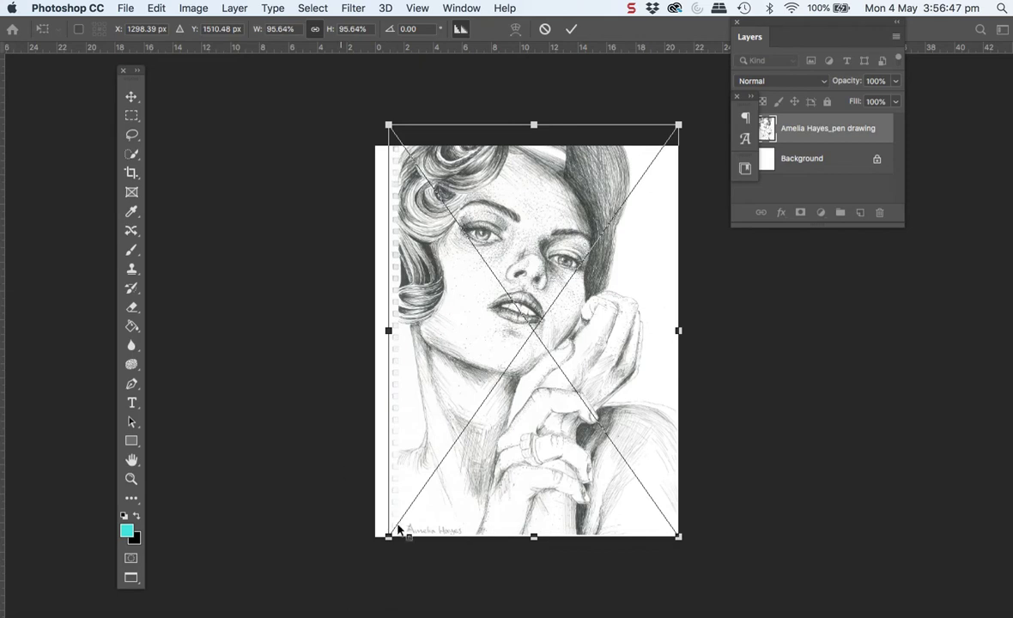
left_click_drag(387, 541, 328, 581)
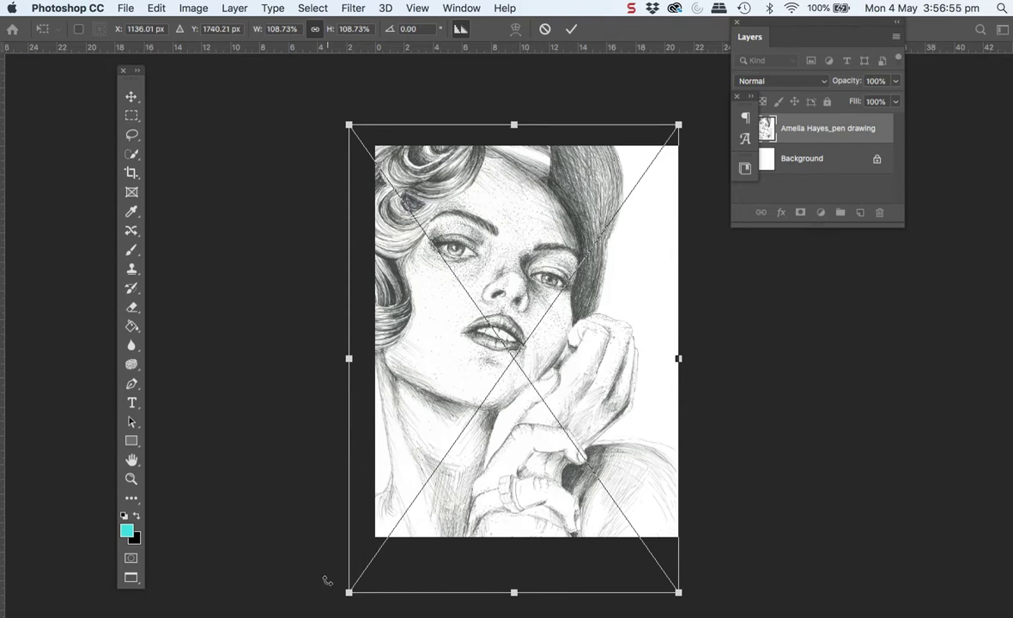
key("Return")
key("w")
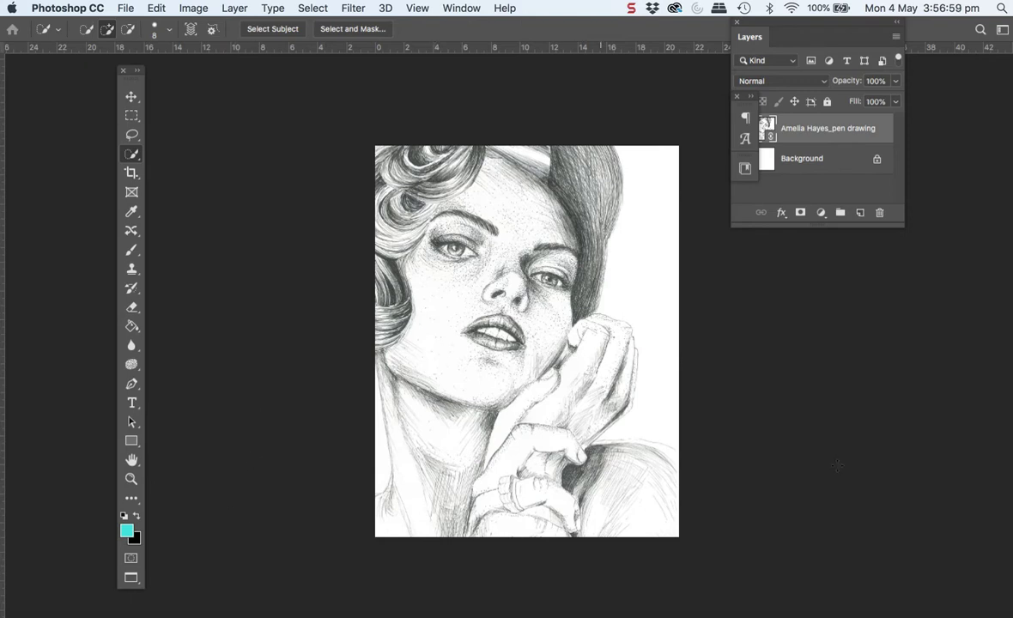
Close the floating panel that covers the layer list and rasterize the pen drawing's smart object
left_click(737, 97)
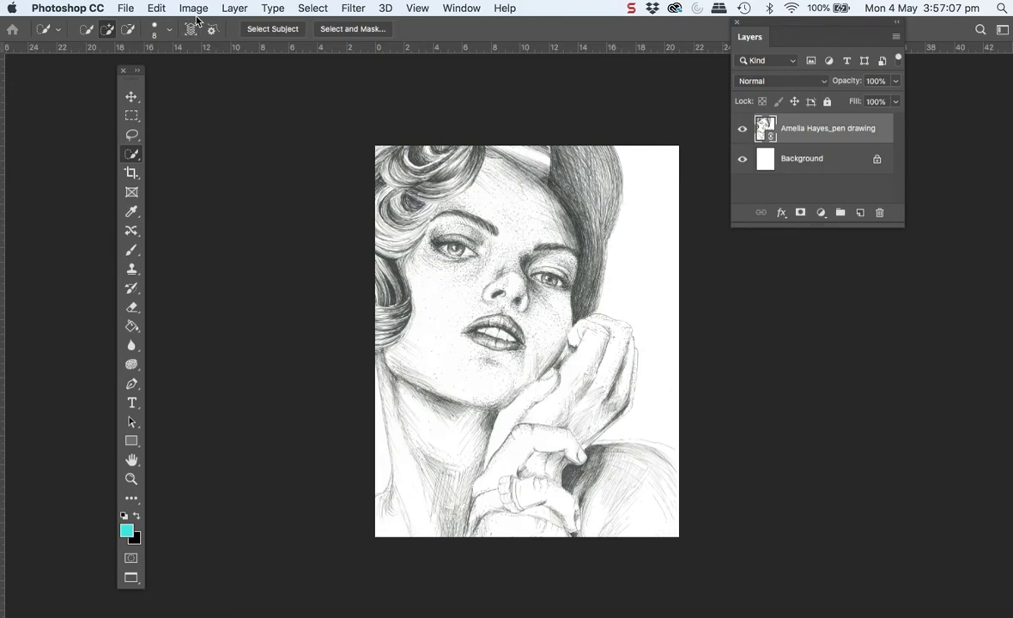
left_click(230, 10)
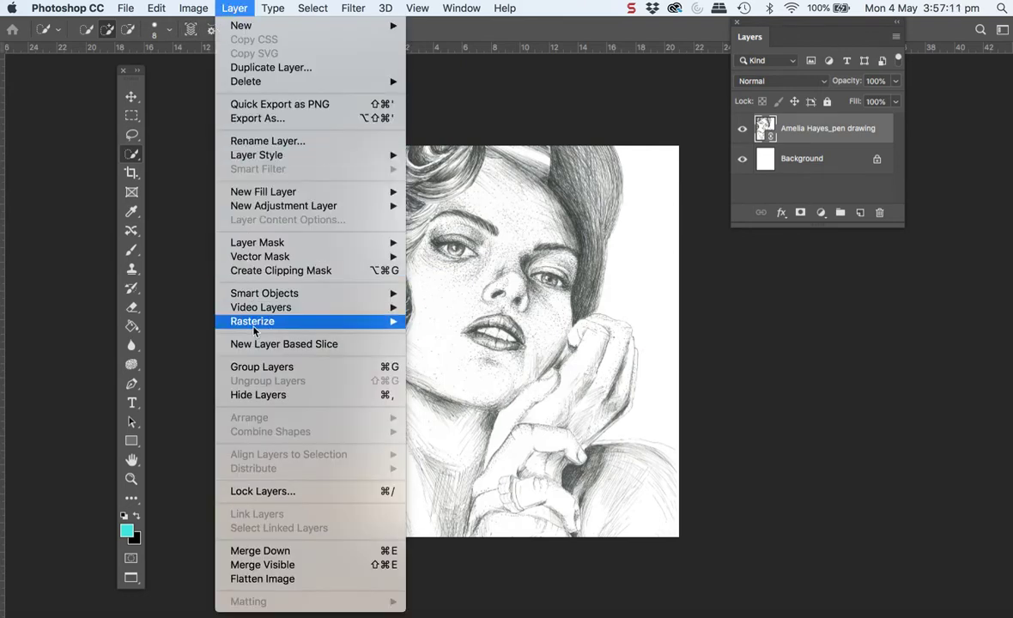
mouse_move(386, 324)
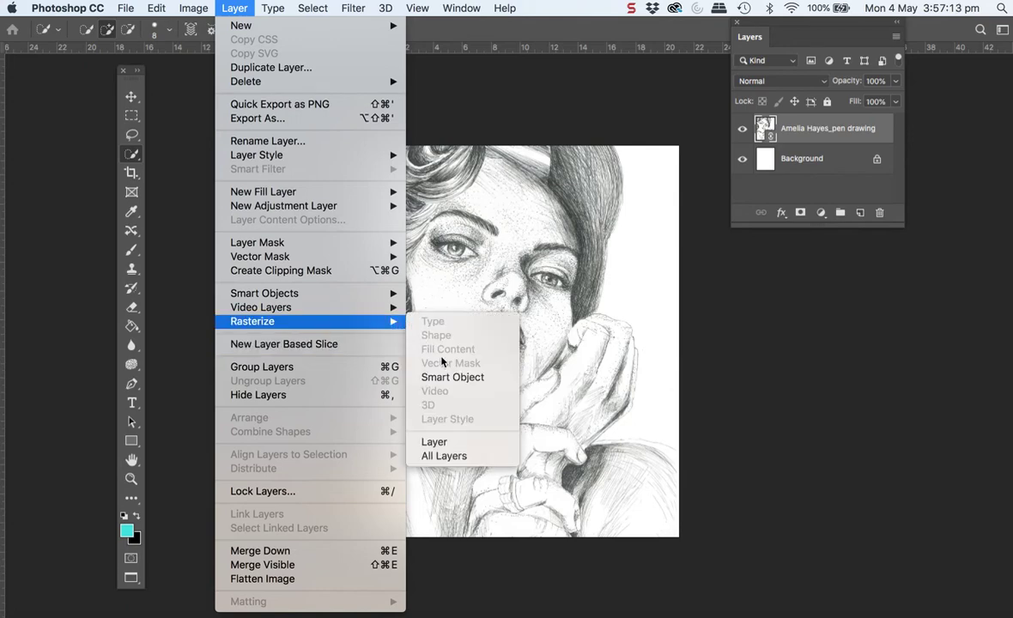
left_click(451, 378)
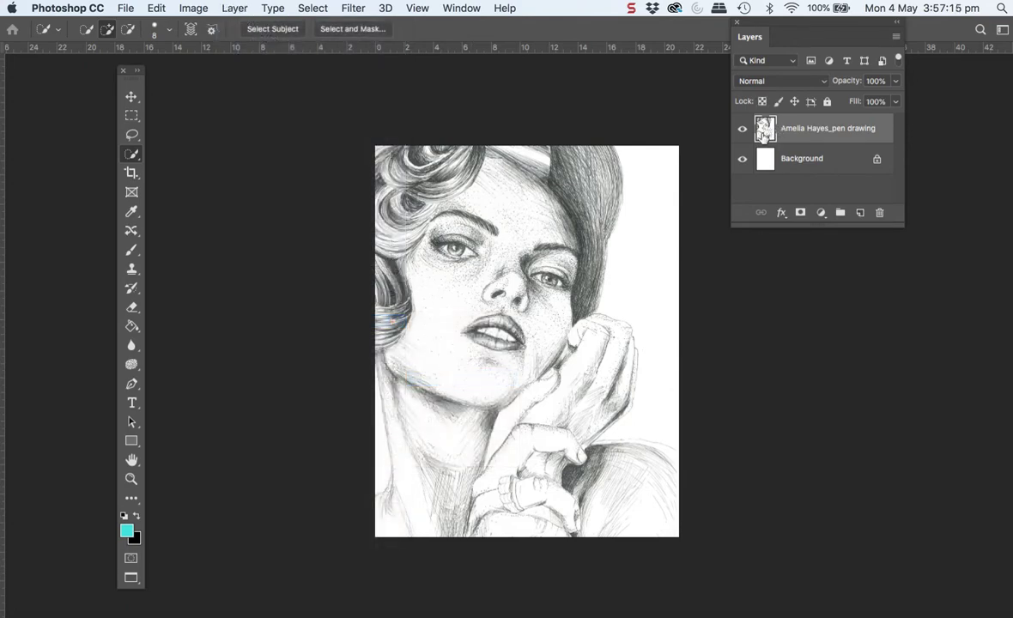
Colorize the pen drawing purple with a Hue/Saturation adjustment of hue 299 and saturation 43
left_click(193, 9)
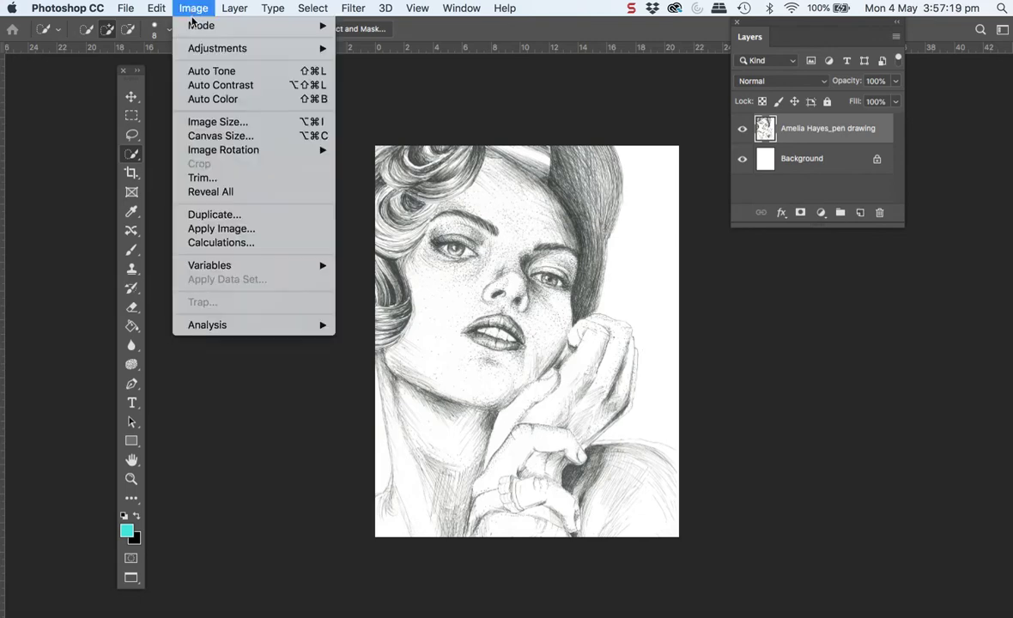
mouse_move(194, 53)
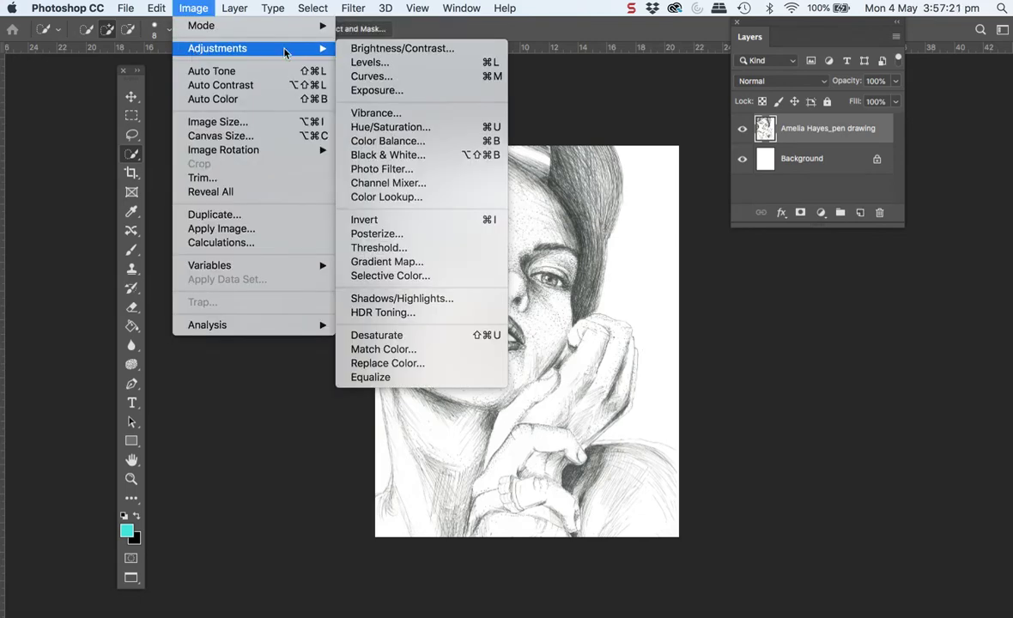
left_click(360, 127)
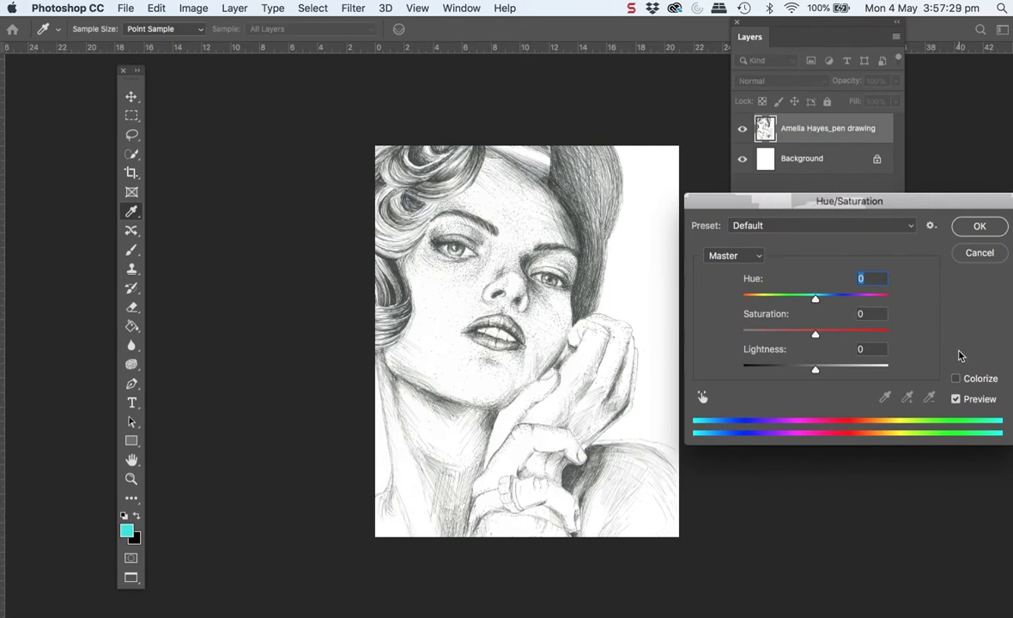
left_click(957, 380)
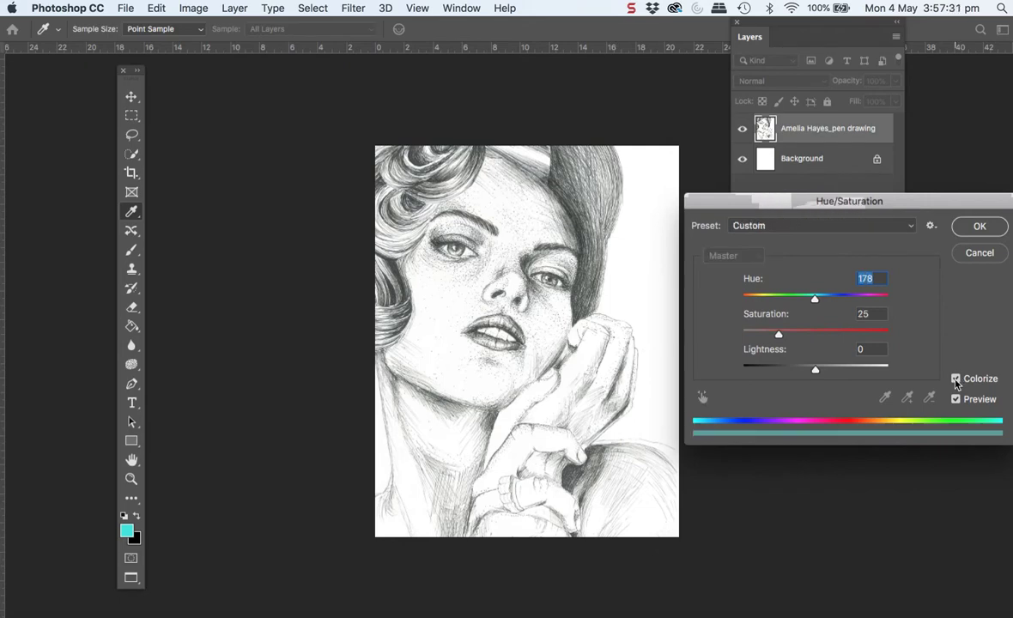
mouse_move(753, 296)
left_mouse_down()
mouse_move(878, 301)
mouse_move(814, 297)
mouse_move(787, 314)
mouse_move(781, 300)
mouse_move(747, 299)
mouse_move(880, 294)
mouse_move(811, 297)
mouse_move(865, 297)
left_mouse_up()
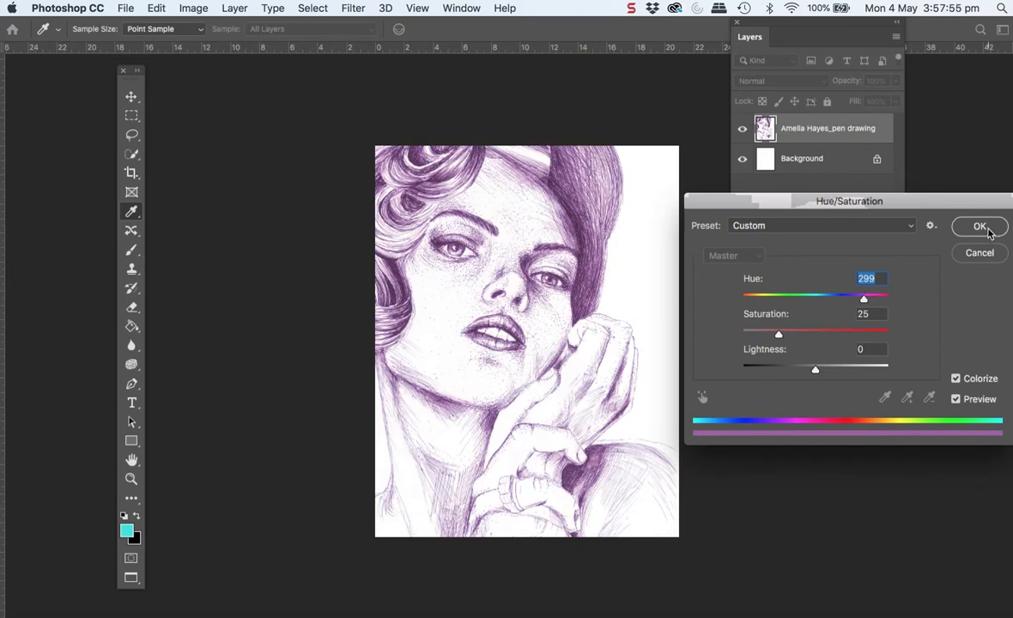
left_click_drag(779, 334, 805, 334)
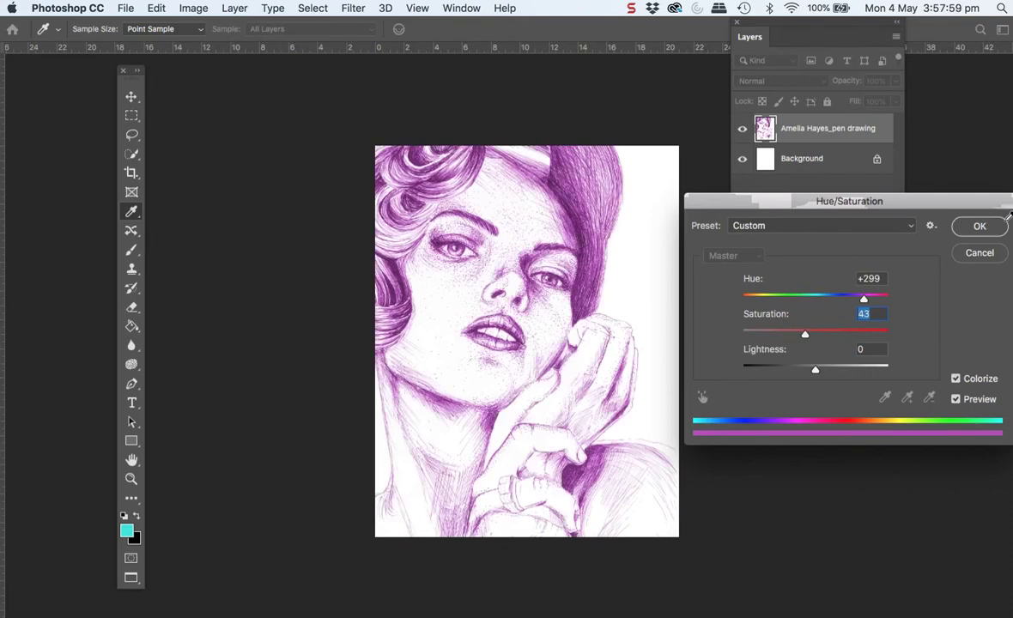
left_click(979, 227)
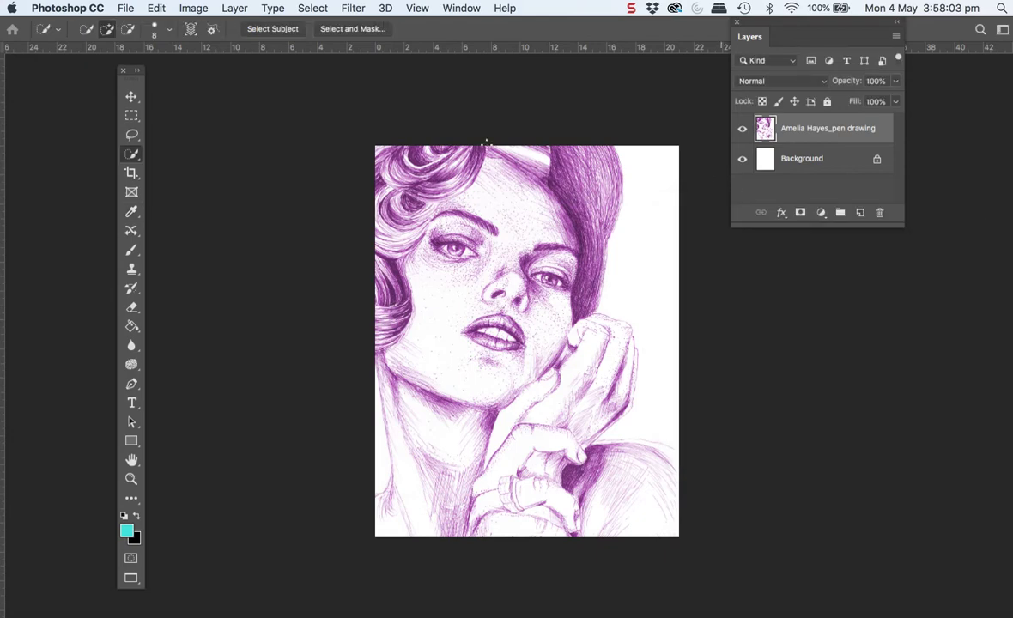
Place the floral image birmingham-museums-trust-phfGO-7XdGQ-unsplash (1).jpg into the document as a linked file
left_click(125, 8)
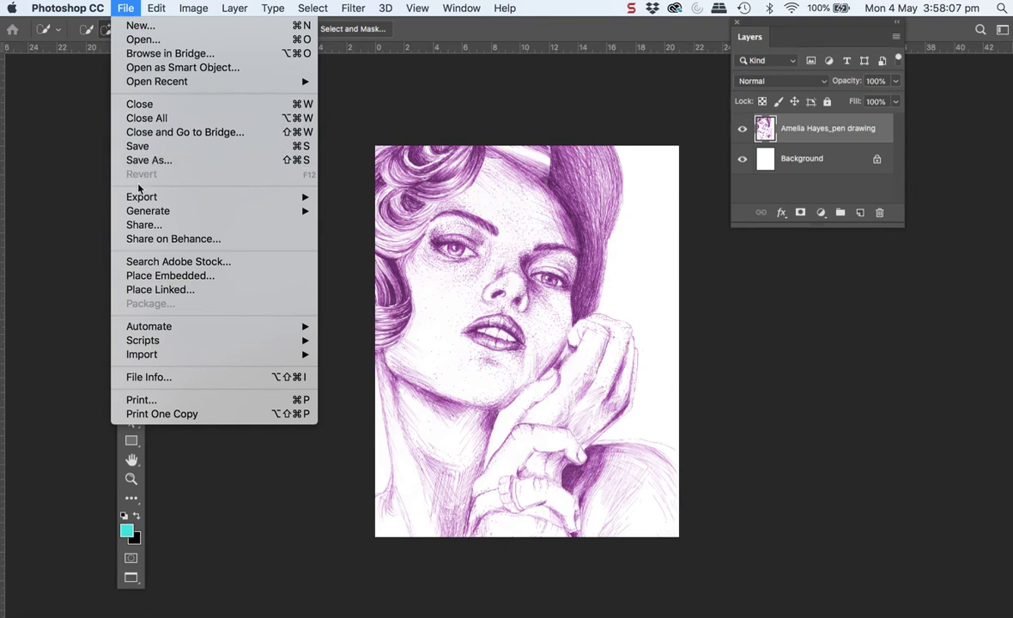
left_click(144, 291)
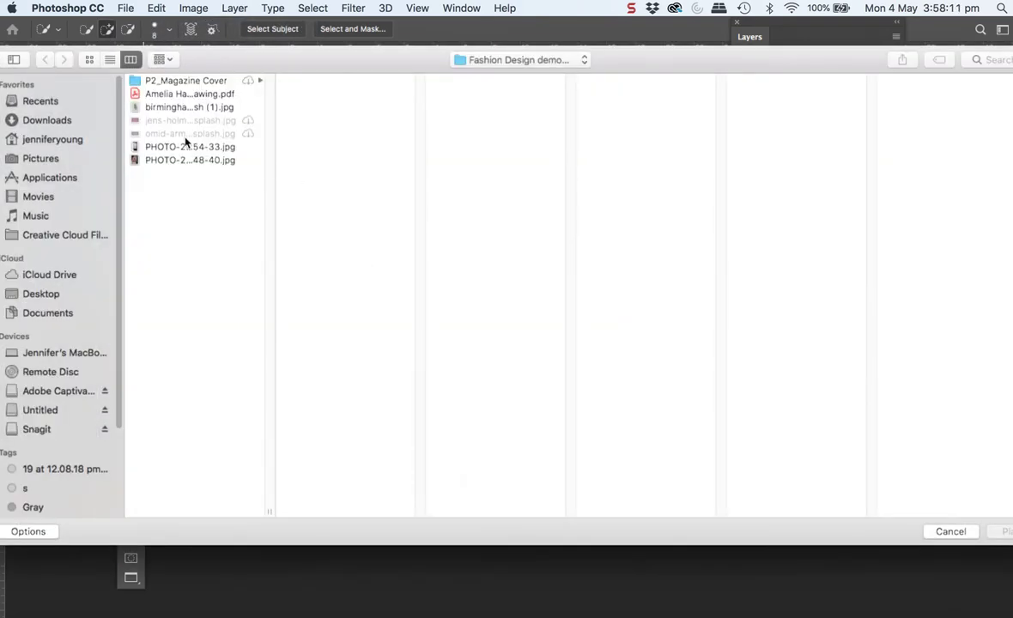
left_click(178, 108)
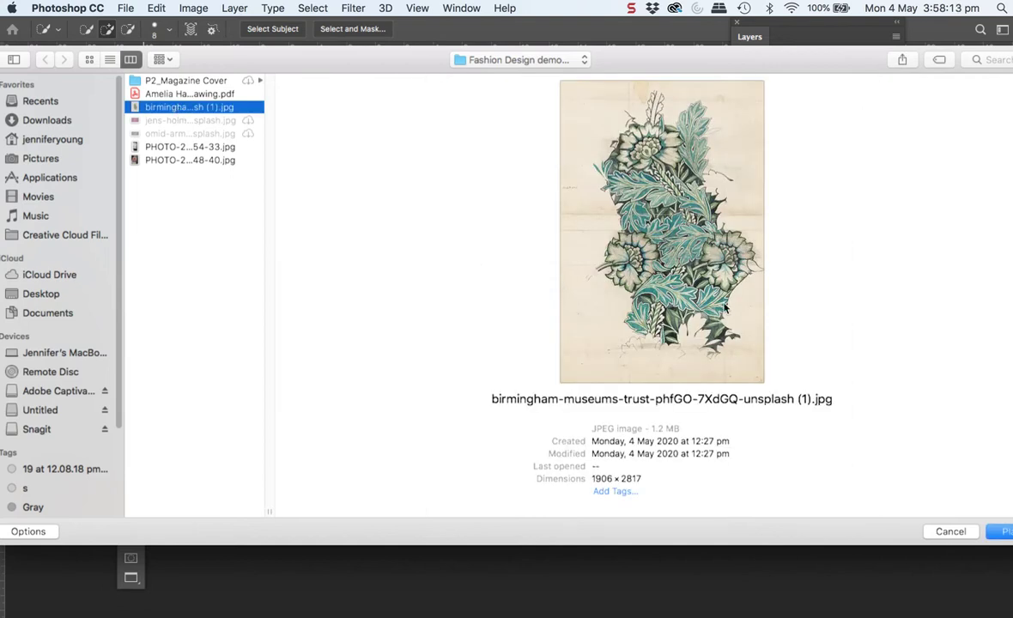
left_click(1003, 532)
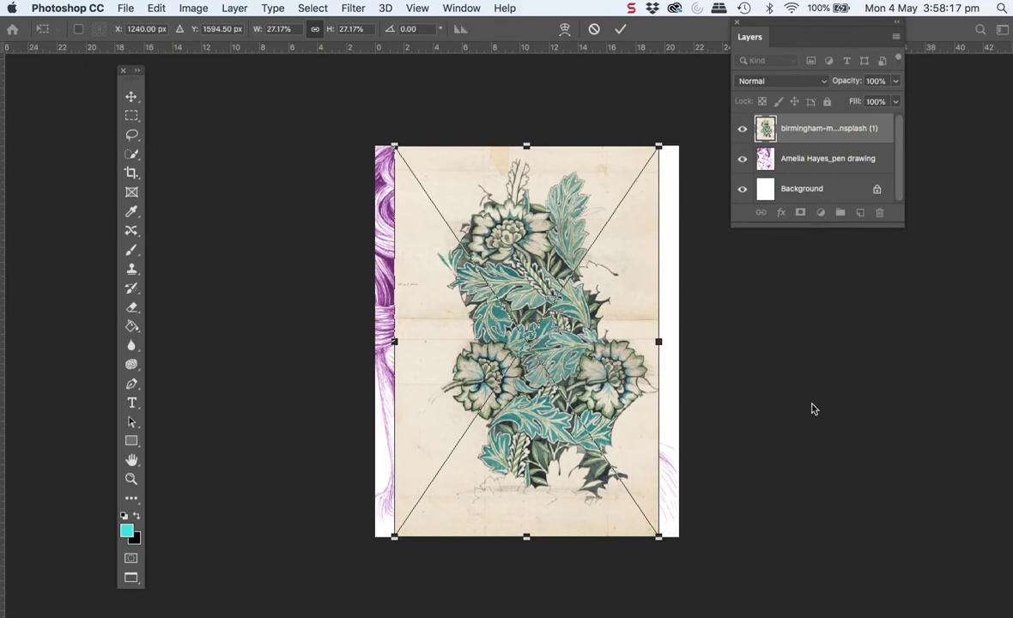
Enlarge the floral image to about 38% and position it to cover the whole page, then commit the transform
left_click_drag(659, 536, 734, 602)
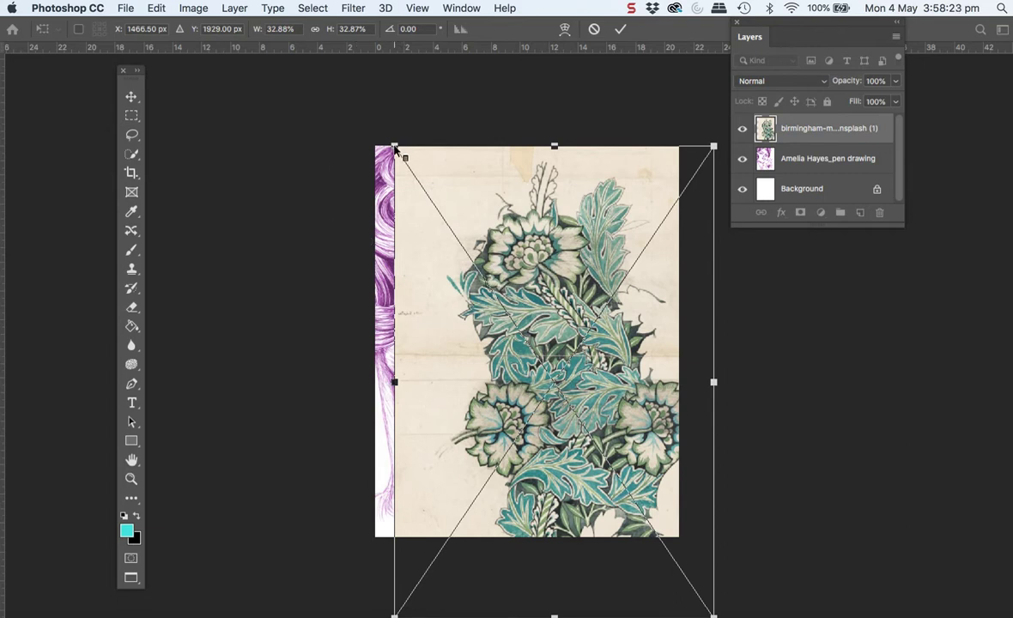
left_click_drag(394, 146, 296, 96)
left_click_drag(556, 333, 520, 327)
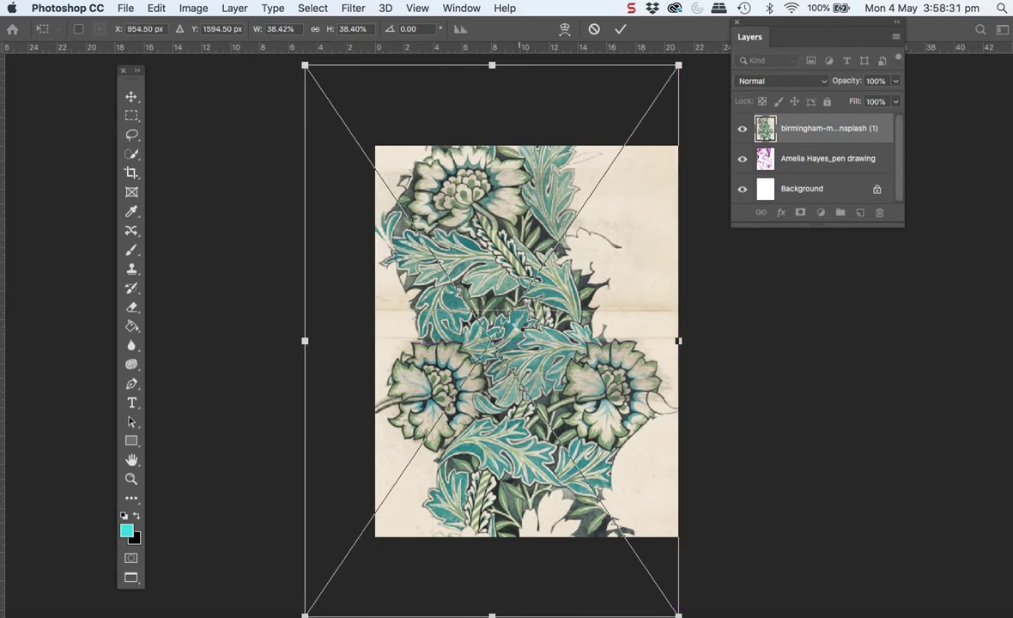
key("w")
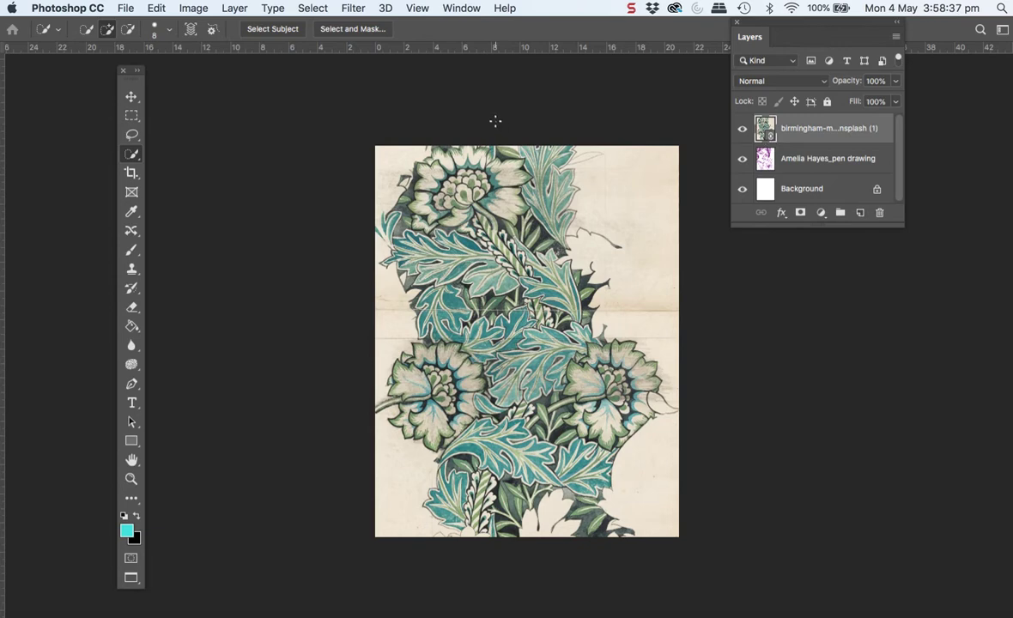
Rasterize the floral image's smart object
left_click(227, 10)
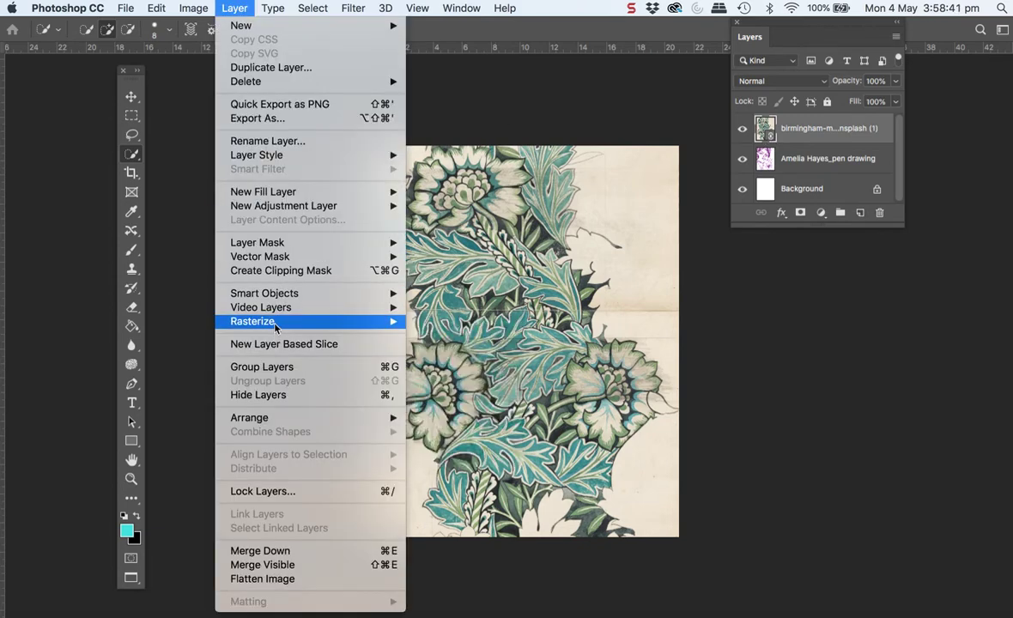
mouse_move(258, 321)
left_click(438, 377)
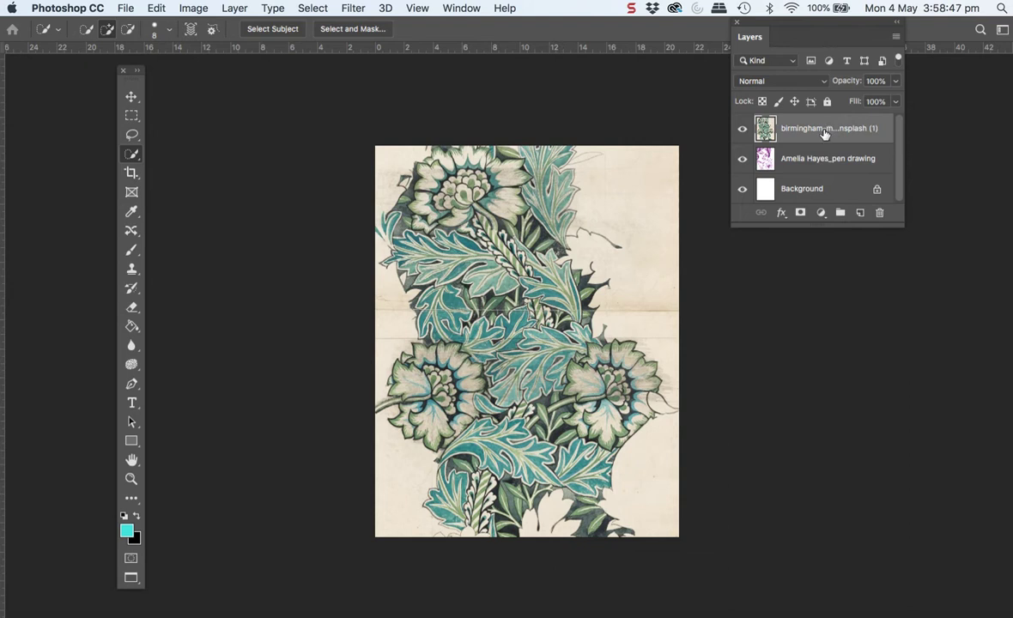
Move the floral image layer below the pen drawing layer
mouse_move(821, 134)
left_mouse_down()
mouse_move(816, 169)
mouse_move(815, 134)
left_mouse_up()
double_click(815, 128)
left_click(809, 141)
left_click_drag(810, 133, 808, 172)
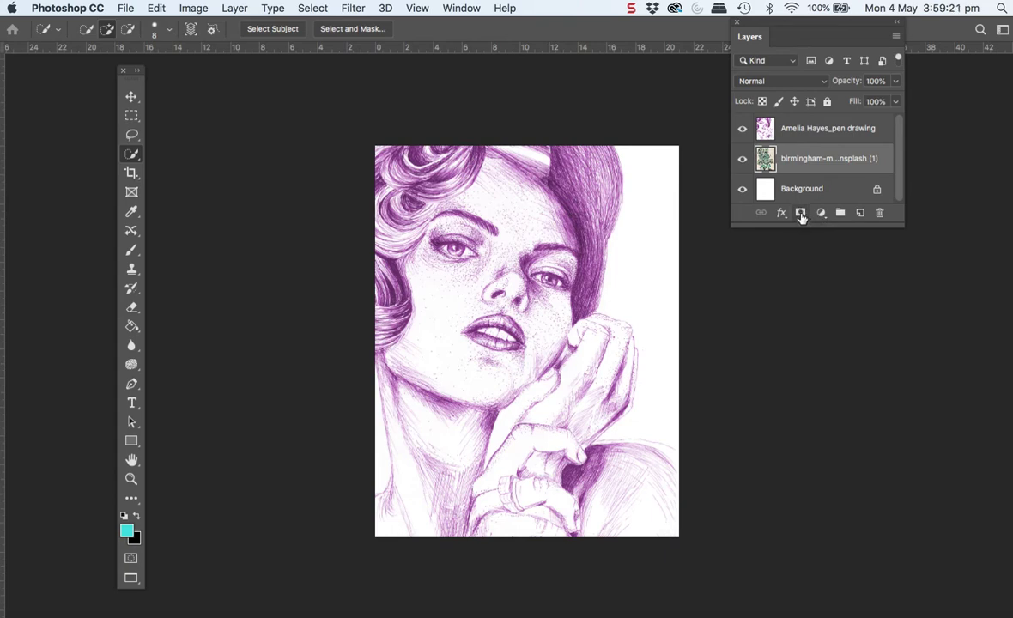
Add a layer mask to the pen drawing layer and brush black at 18% opacity over the face to reveal the floral pattern
left_click(764, 128)
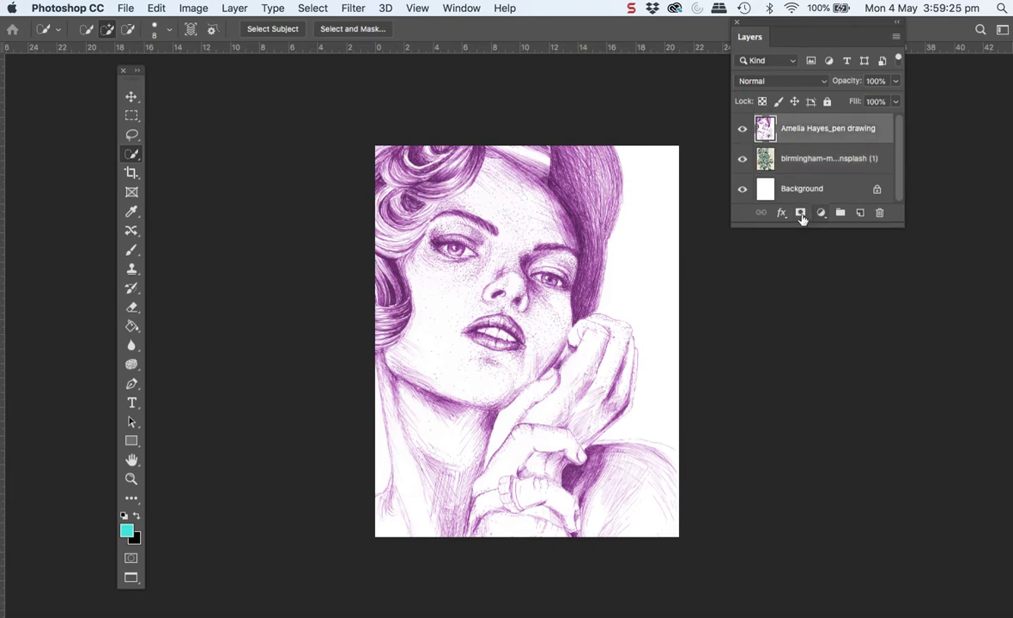
left_click(800, 213)
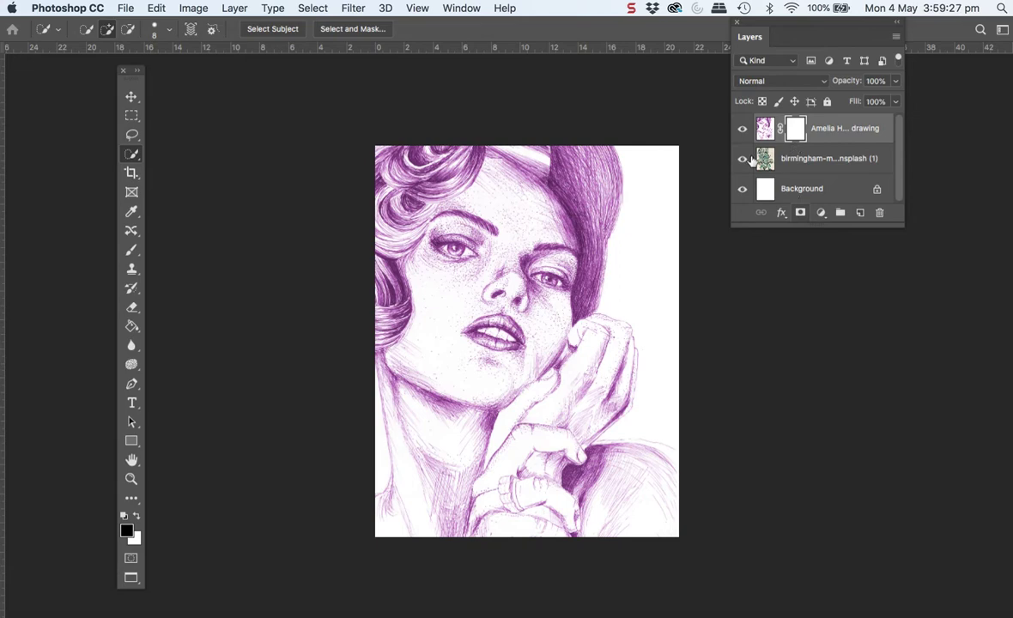
left_click(132, 249)
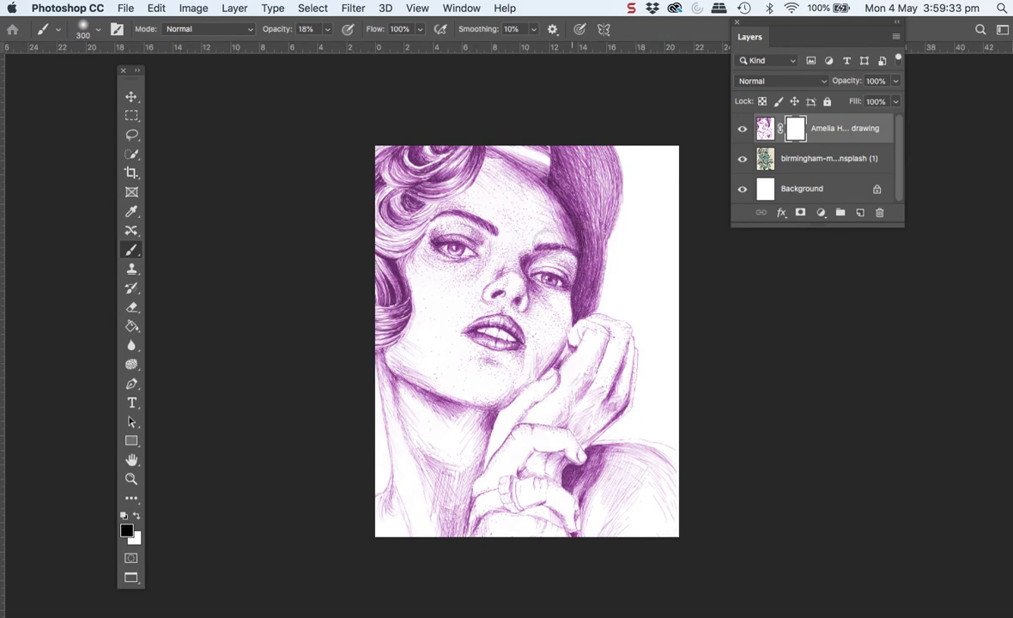
mouse_move(524, 232)
left_mouse_down()
mouse_move(475, 208)
mouse_move(511, 210)
mouse_move(482, 172)
mouse_move(507, 176)
mouse_move(534, 202)
mouse_move(498, 175)
mouse_move(504, 198)
mouse_move(464, 170)
mouse_move(515, 210)
left_mouse_up()
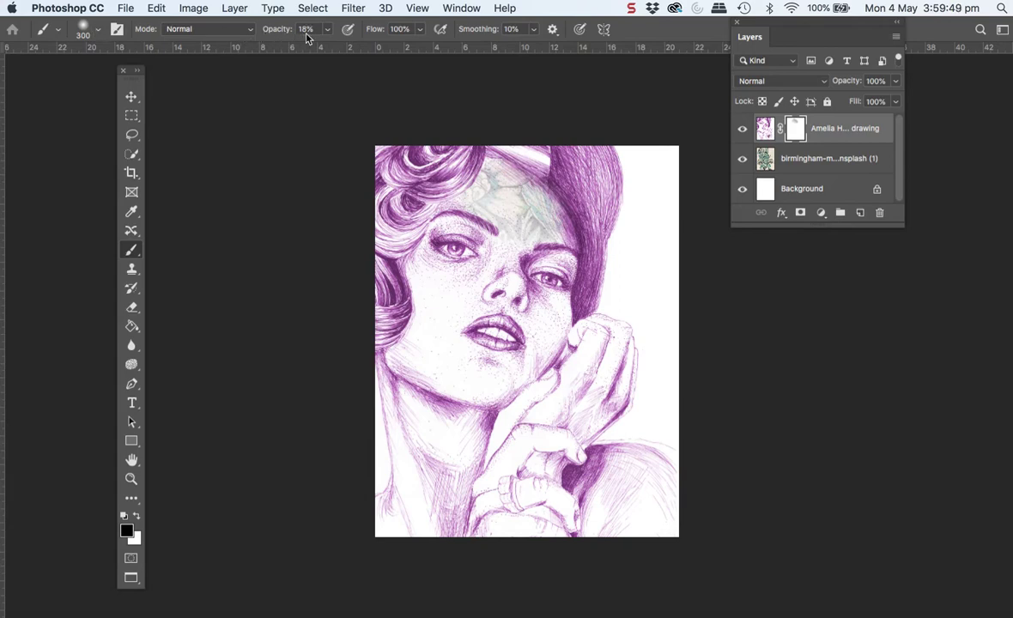
left_click(446, 288)
mouse_move(446, 288)
left_mouse_down()
mouse_move(419, 266)
mouse_move(449, 289)
mouse_move(475, 283)
mouse_move(419, 289)
mouse_move(424, 332)
mouse_move(444, 346)
mouse_move(437, 313)
mouse_move(462, 288)
mouse_move(428, 313)
mouse_move(407, 360)
mouse_move(460, 381)
mouse_move(442, 299)
mouse_move(495, 267)
mouse_move(455, 297)
mouse_move(427, 281)
mouse_move(438, 296)
mouse_move(505, 295)
mouse_move(523, 275)
mouse_move(549, 290)
mouse_move(548, 347)
mouse_move(549, 300)
mouse_move(549, 343)
mouse_move(528, 371)
mouse_move(489, 382)
mouse_move(509, 381)
mouse_move(476, 381)
mouse_move(419, 271)
mouse_move(431, 295)
mouse_move(443, 290)
mouse_move(434, 275)
mouse_move(457, 291)
mouse_move(434, 331)
mouse_move(516, 229)
mouse_move(491, 203)
mouse_move(542, 215)
mouse_move(567, 254)
mouse_move(545, 325)
left_mouse_up()
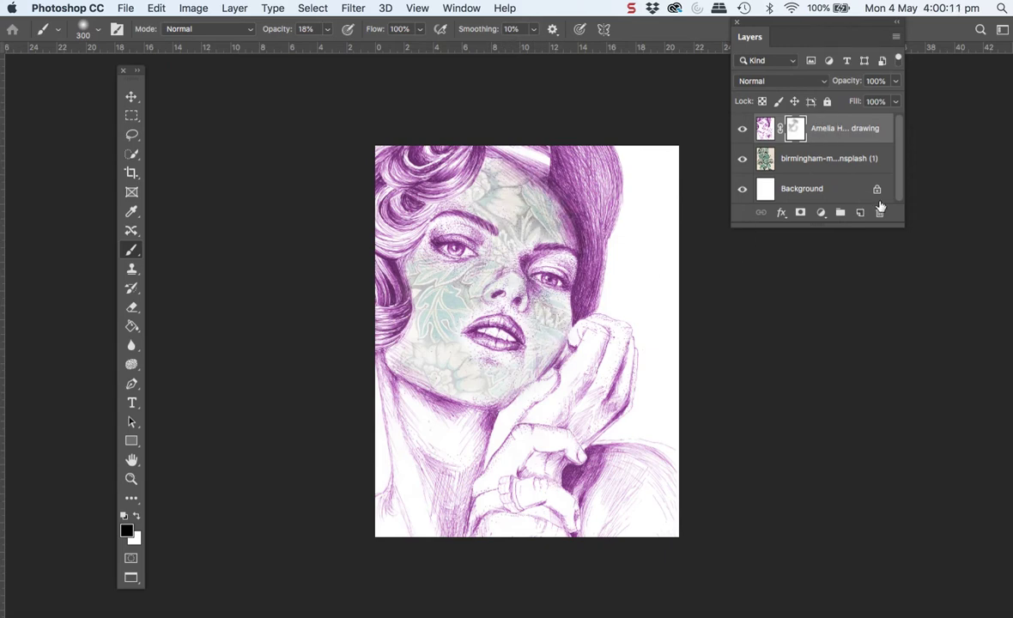
left_click(880, 215)
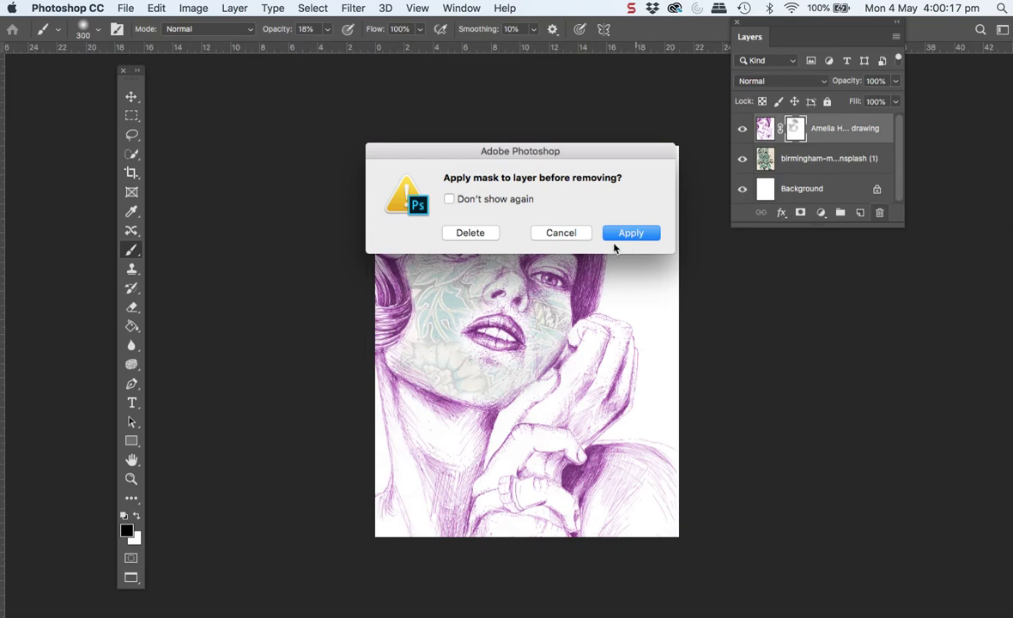
left_click(560, 233)
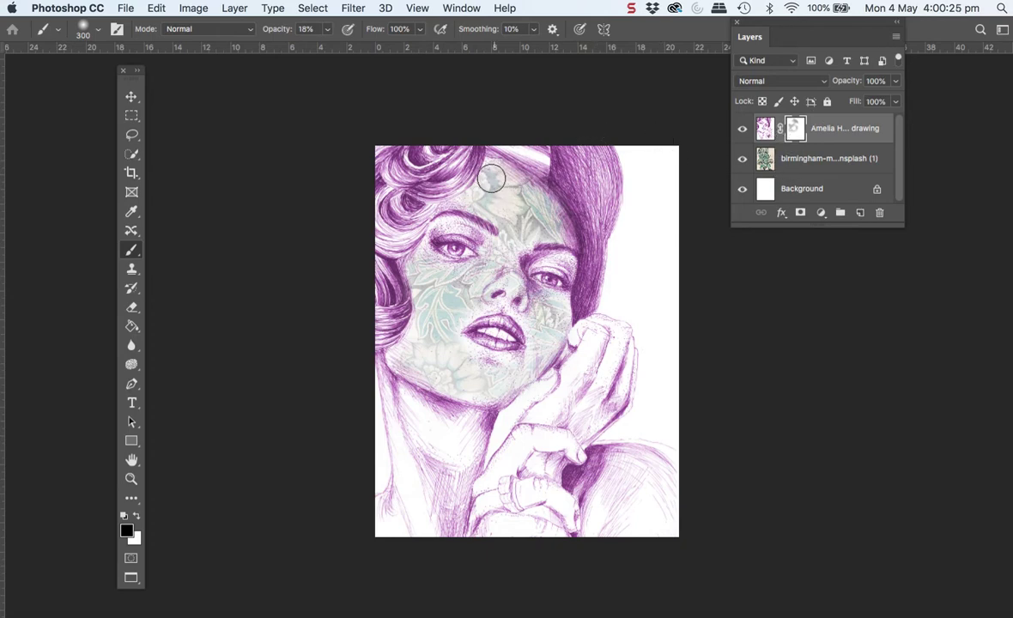
Brush more black onto the pen drawing's mask over the forehead, cheeks, jaw and neck to strengthen and extend the pattern
mouse_move(532, 196)
left_mouse_down()
mouse_move(508, 181)
mouse_move(547, 209)
mouse_move(523, 191)
mouse_move(554, 248)
left_mouse_up()
left_click_drag(544, 338, 559, 311)
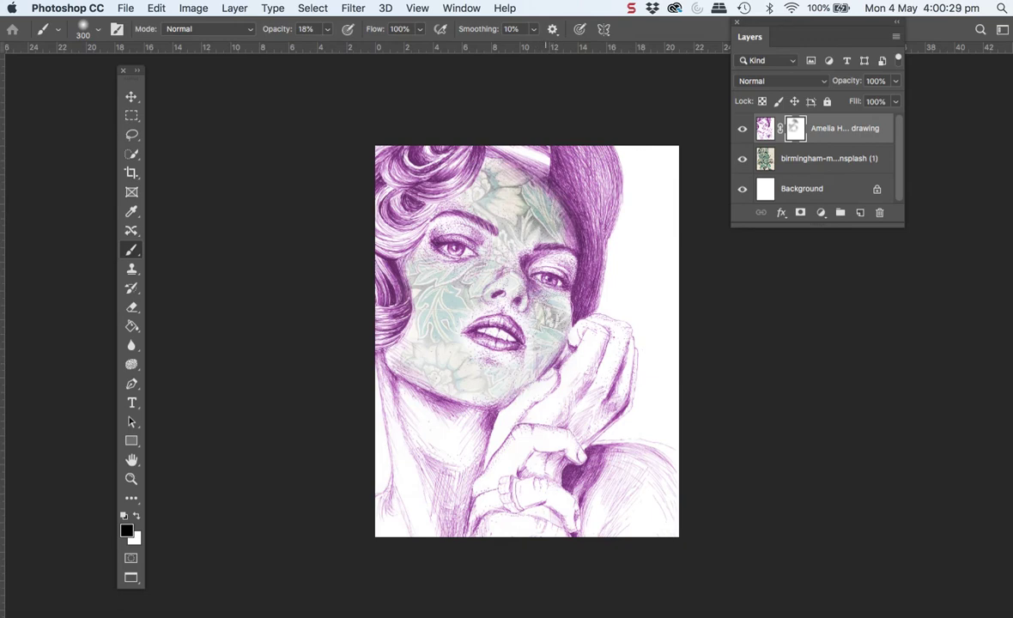
mouse_move(479, 297)
left_mouse_down()
mouse_move(442, 249)
mouse_move(421, 271)
mouse_move(436, 268)
mouse_move(436, 284)
mouse_move(401, 250)
mouse_move(462, 251)
mouse_move(434, 185)
left_mouse_up()
mouse_move(515, 378)
left_mouse_down()
mouse_move(476, 378)
mouse_move(485, 389)
mouse_move(418, 422)
mouse_move(406, 416)
mouse_move(429, 425)
mouse_move(406, 415)
mouse_move(411, 497)
mouse_move(421, 443)
mouse_move(426, 463)
mouse_move(418, 505)
mouse_move(411, 404)
mouse_move(397, 396)
mouse_move(463, 416)
mouse_move(450, 433)
mouse_move(464, 432)
mouse_move(445, 504)
mouse_move(442, 415)
mouse_move(415, 511)
mouse_move(383, 516)
mouse_move(394, 532)
mouse_move(459, 465)
mouse_move(446, 391)
left_mouse_up()
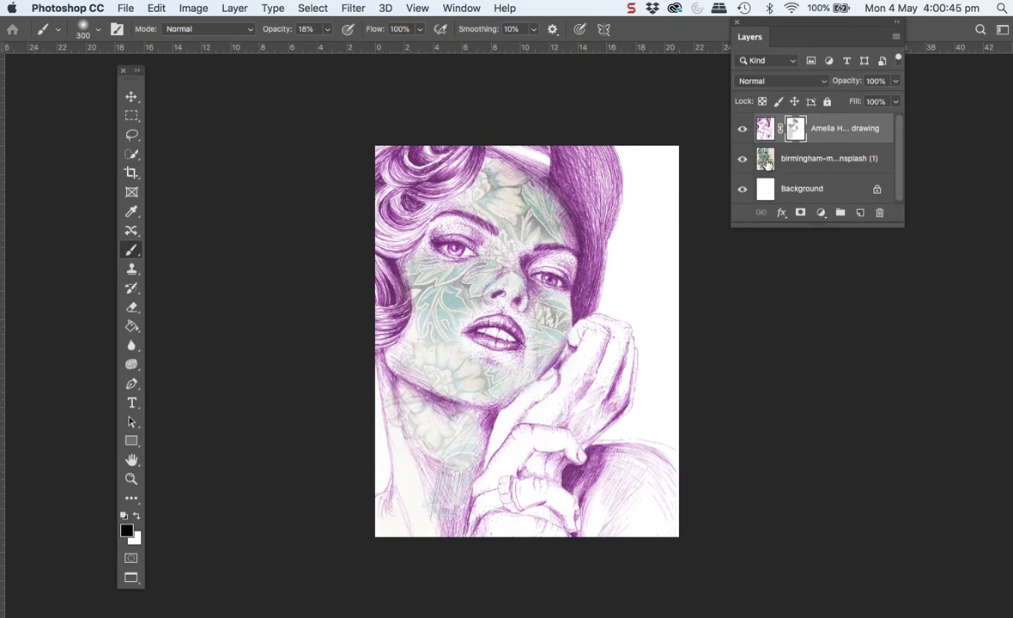
Apply Hue/Saturation to the floral image layer with Hue -33, Saturation +40 and Lightness +8
left_click(765, 162)
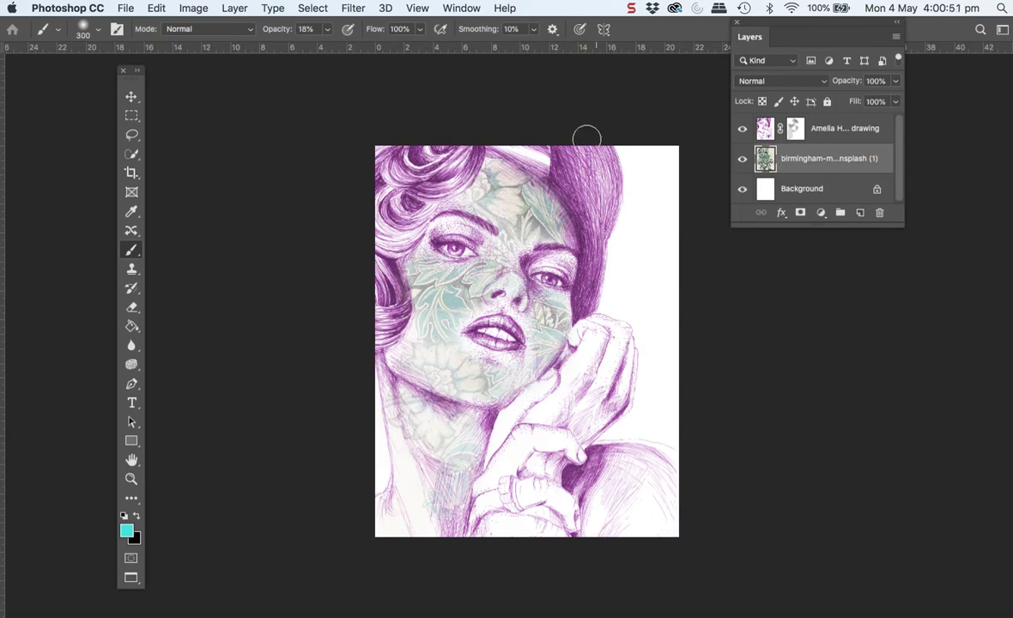
left_click(234, 9)
mouse_move(176, 8)
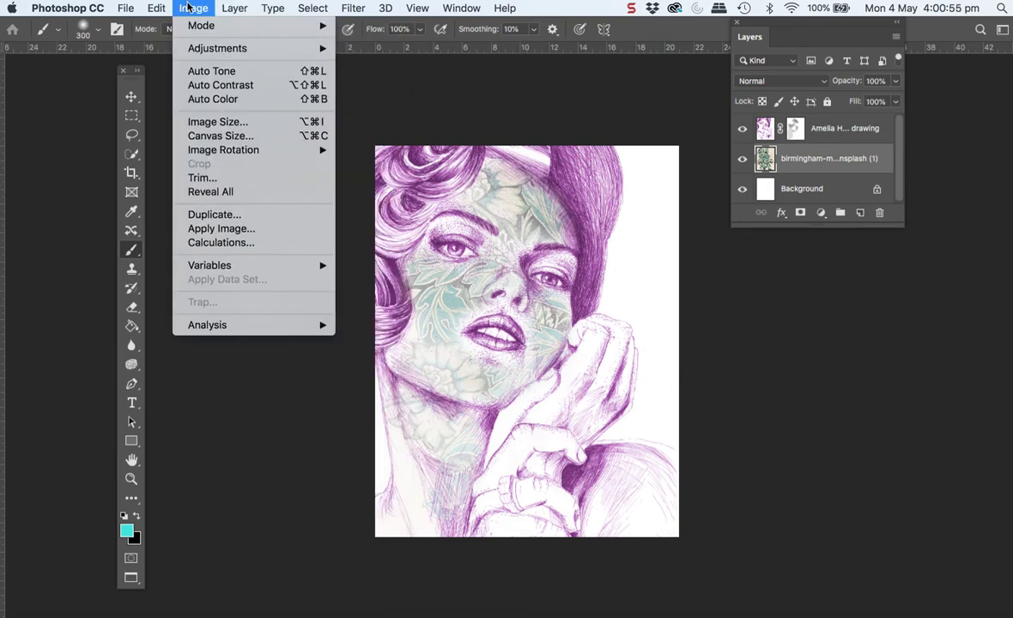
mouse_move(193, 48)
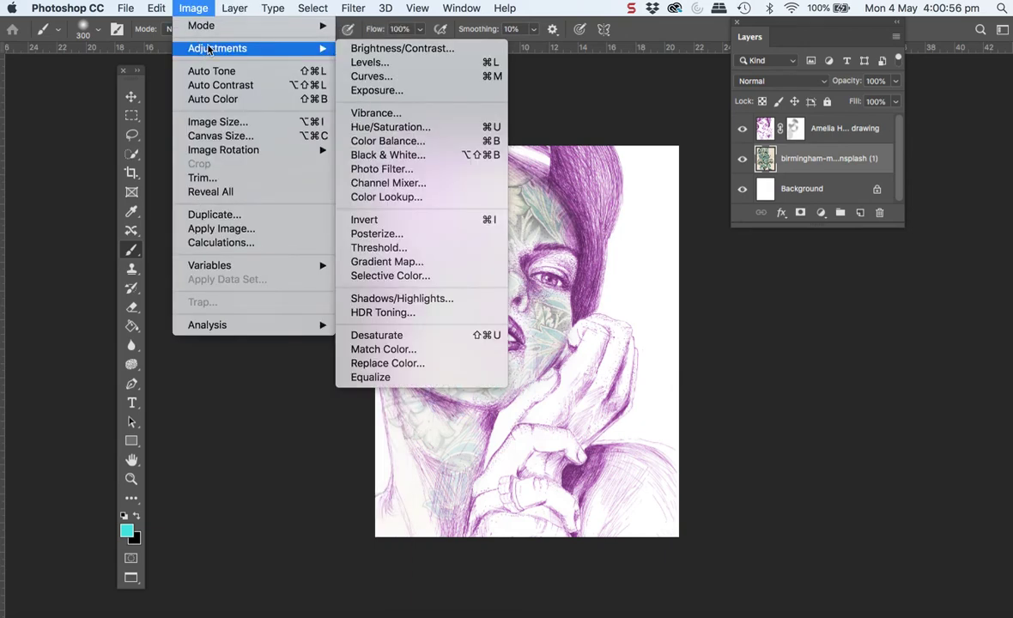
left_click(404, 128)
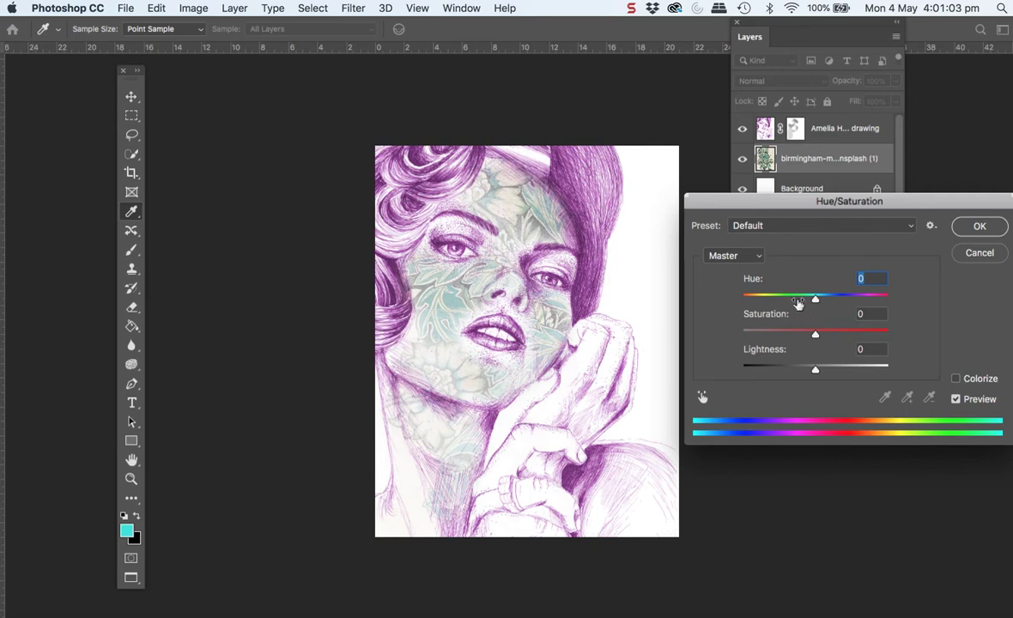
mouse_move(816, 299)
left_mouse_down()
mouse_move(905, 301)
mouse_move(778, 298)
mouse_move(807, 297)
mouse_move(799, 297)
left_mouse_up()
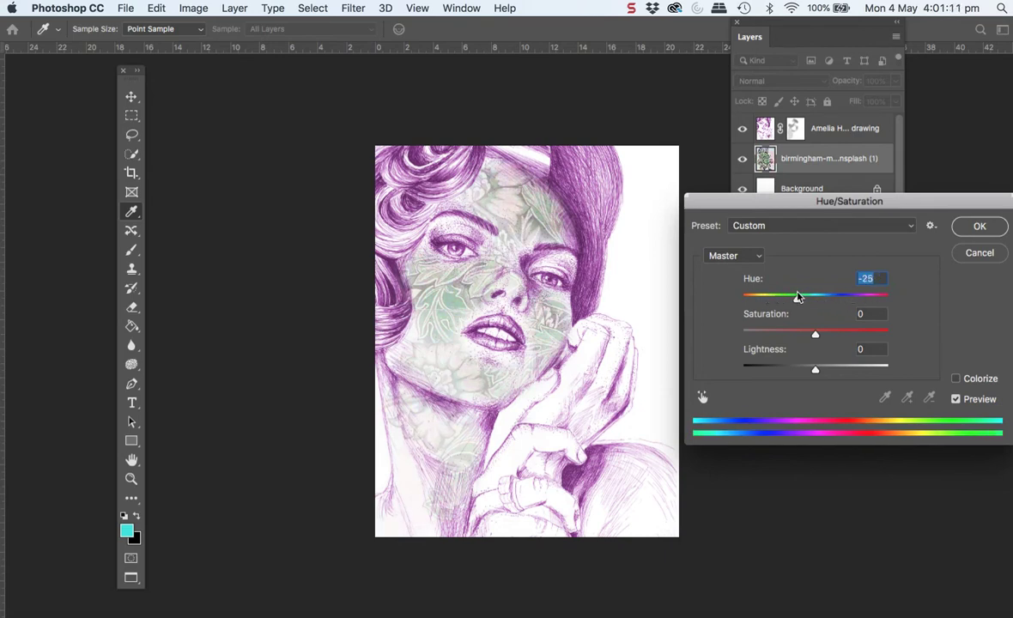
left_click_drag(817, 338, 847, 338)
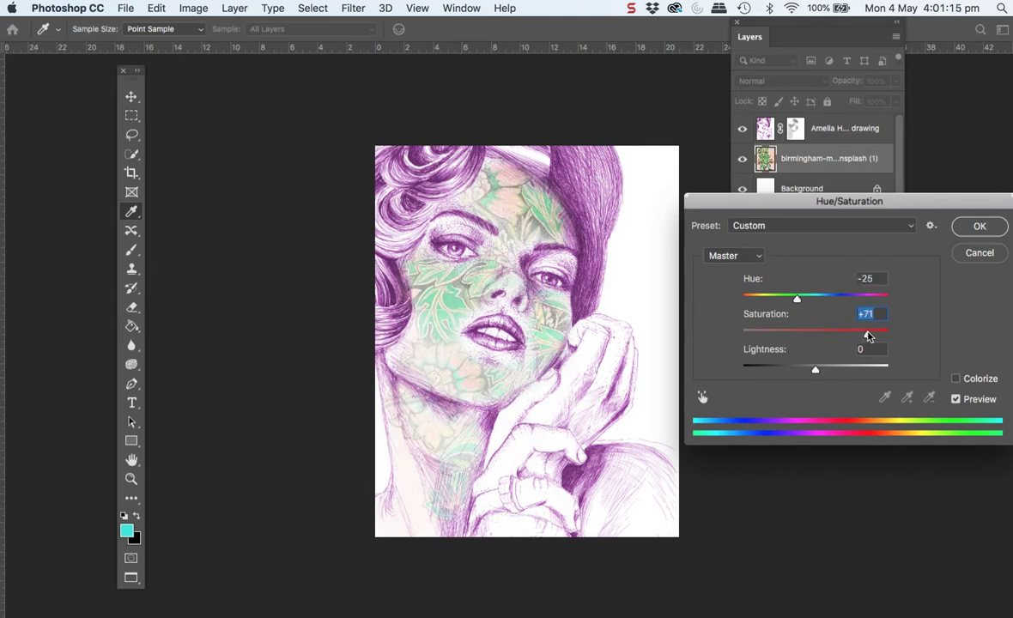
left_click_drag(876, 335, 833, 339)
left_click_drag(799, 302, 803, 301)
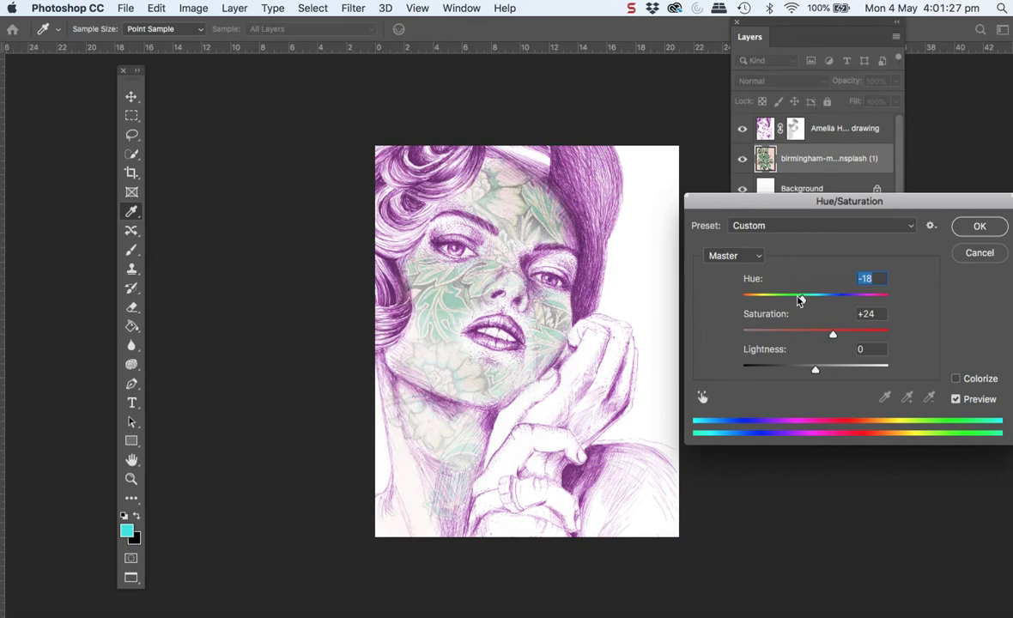
mouse_move(805, 304)
left_mouse_down()
mouse_move(861, 305)
mouse_move(793, 308)
left_mouse_up()
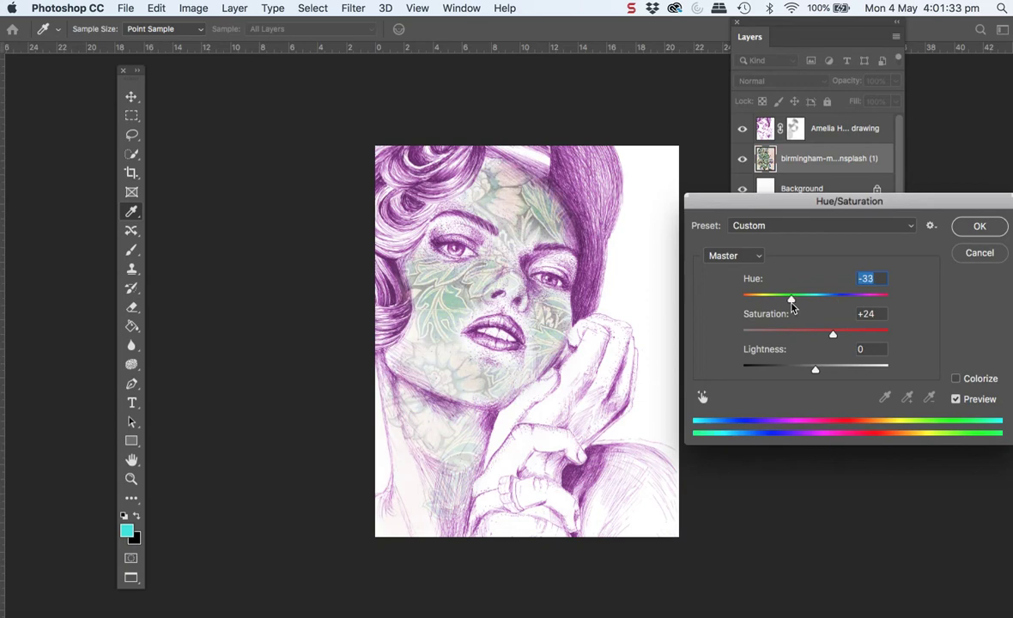
left_click_drag(816, 375, 851, 338)
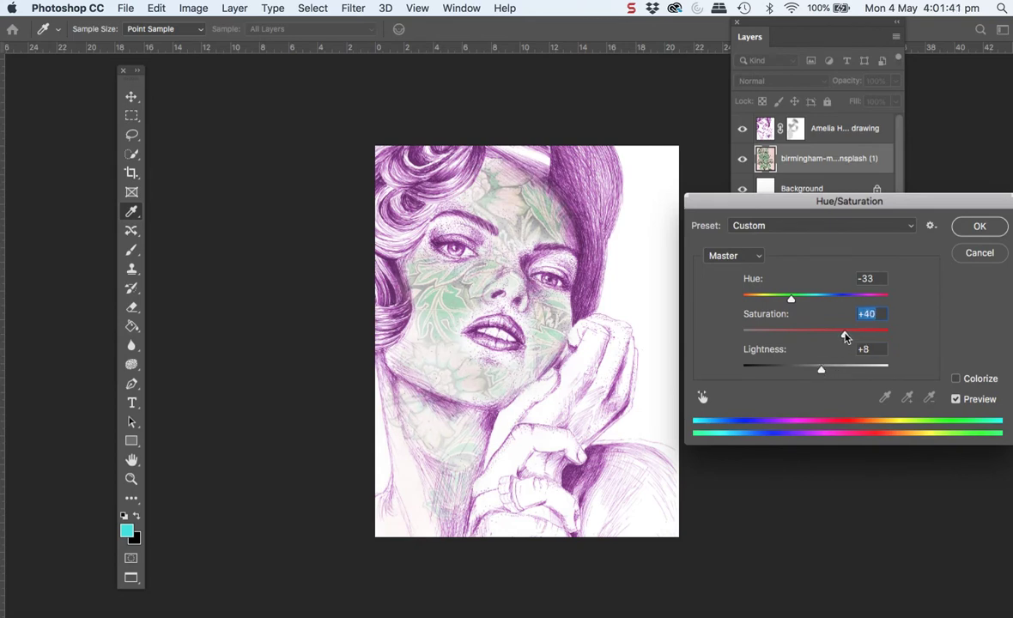
left_click(979, 226)
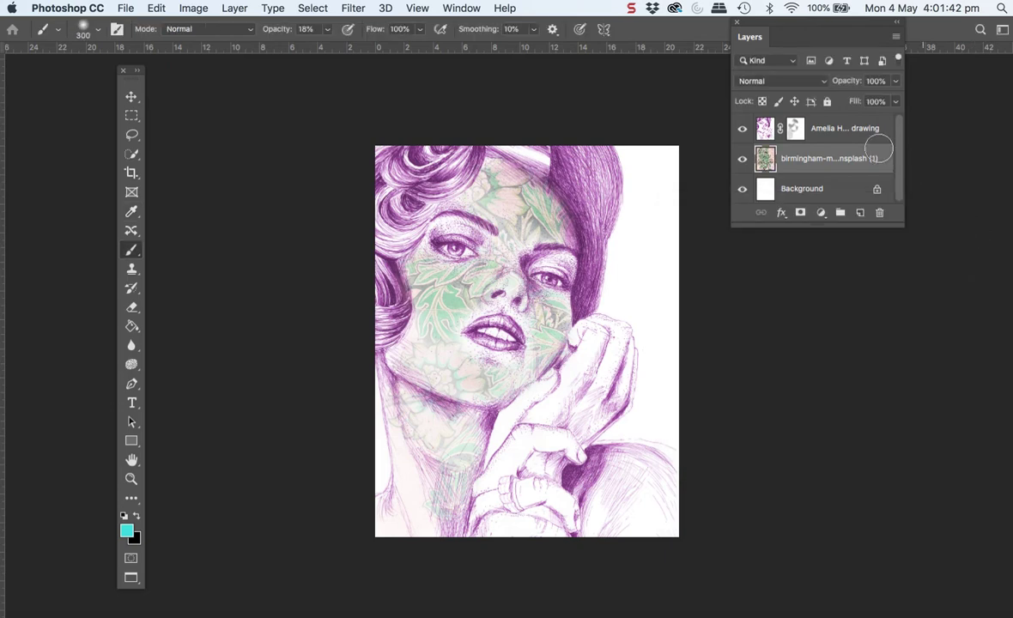
Brush more black onto the pen drawing's mask over the chin and lower face
left_click(795, 135)
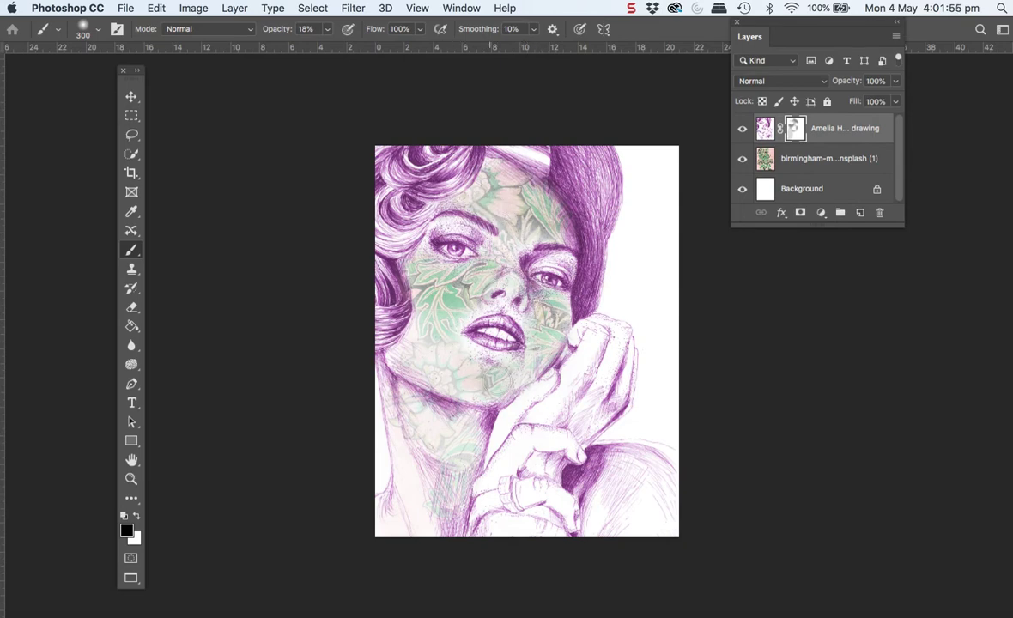
mouse_move(509, 376)
left_mouse_down()
mouse_move(465, 354)
mouse_move(469, 303)
mouse_move(433, 337)
mouse_move(481, 406)
mouse_move(495, 342)
left_mouse_up()
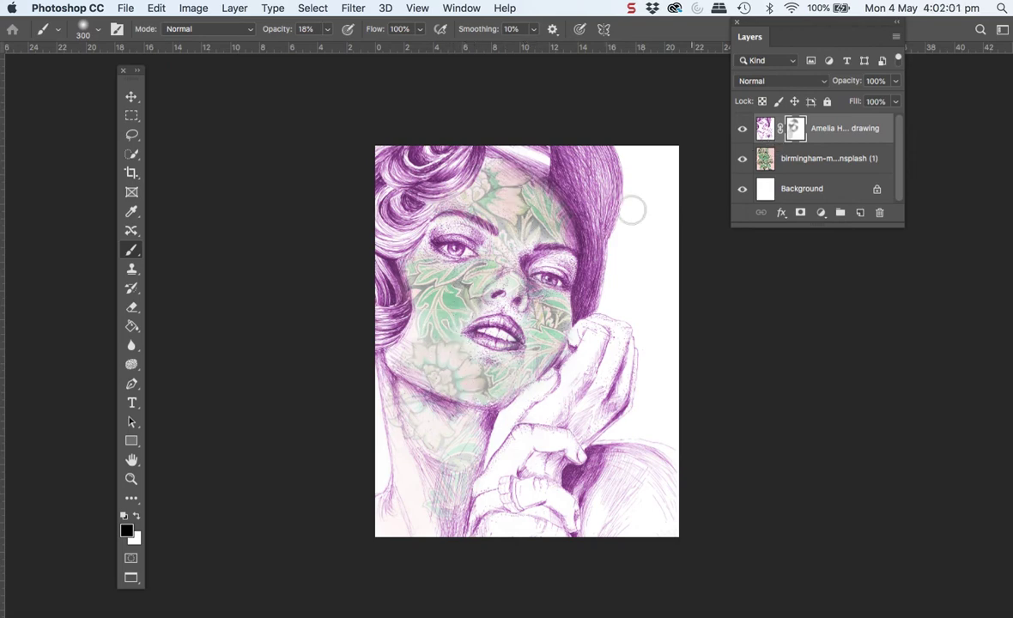
Fill the Background layer with the turquoise foreground color using the Paint Bucket tool
left_click(767, 197)
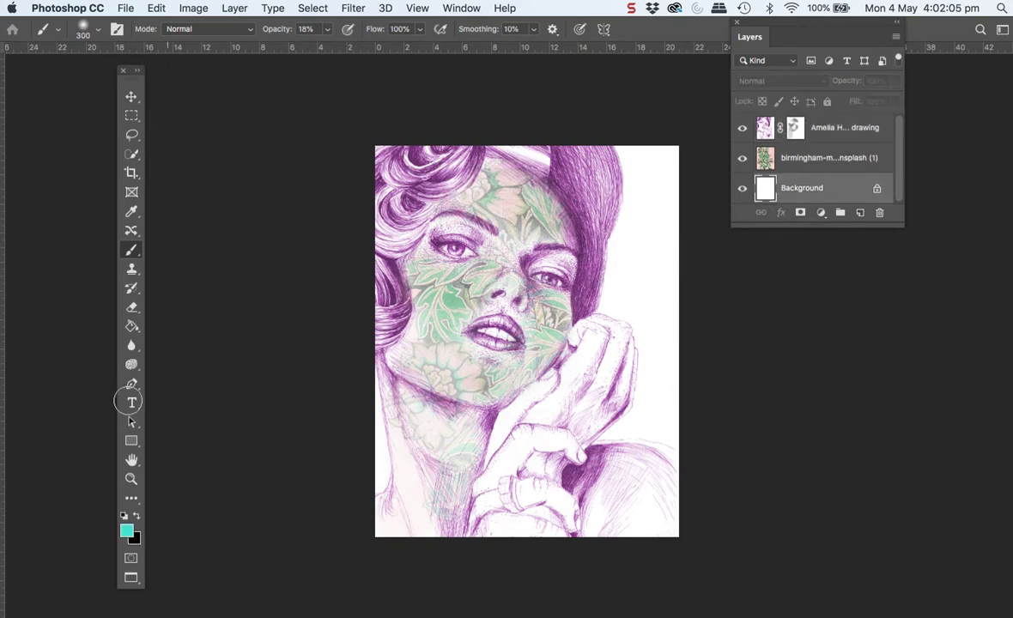
left_click(131, 328)
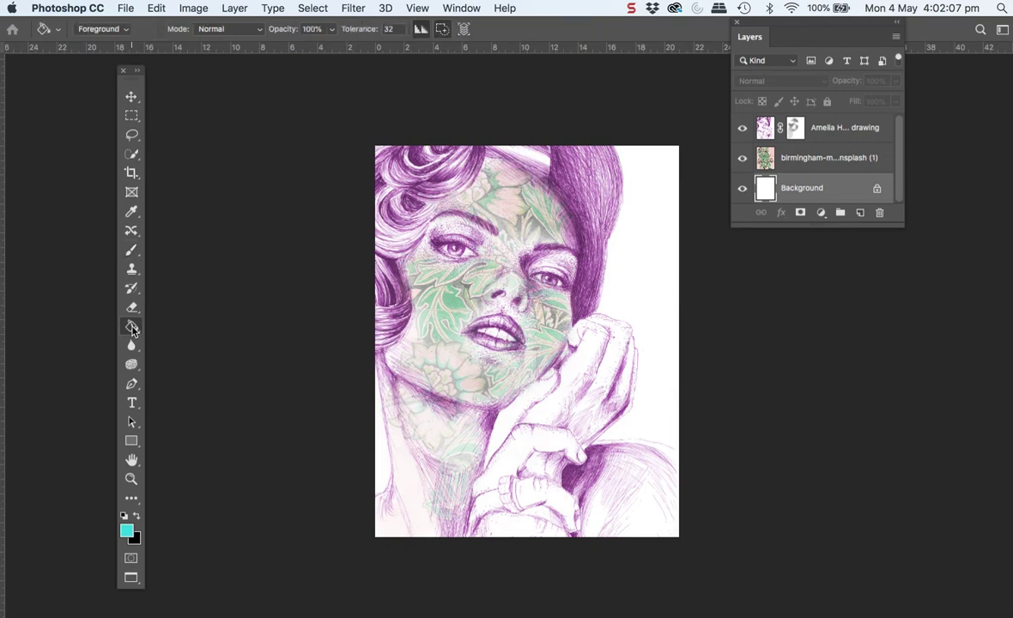
left_click(636, 269)
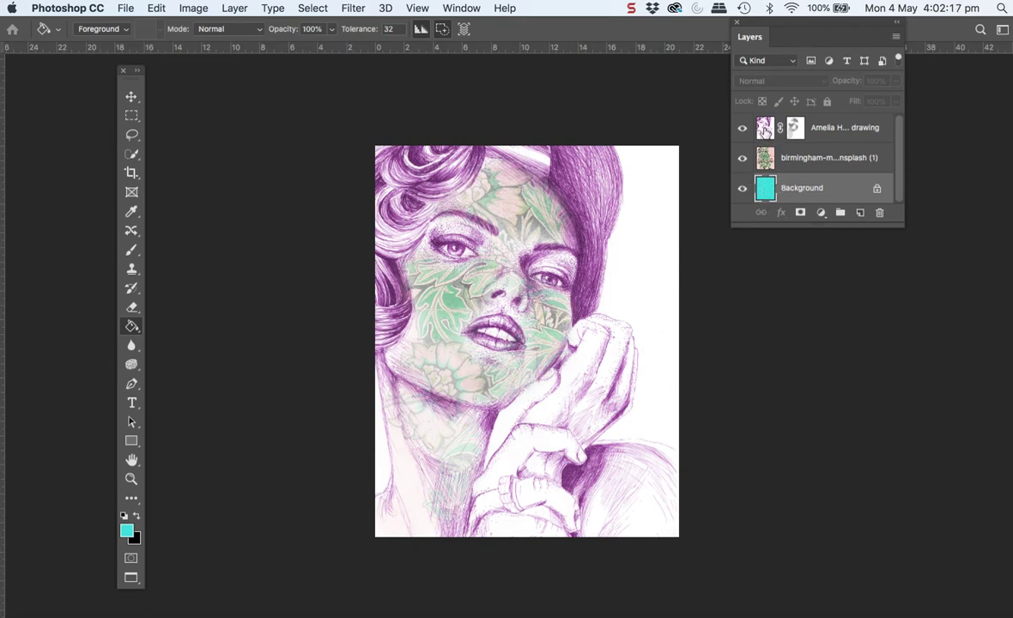
Select the white area behind the woman on the pen drawing layer with the Quick Selection tool and delete it
left_click(764, 129)
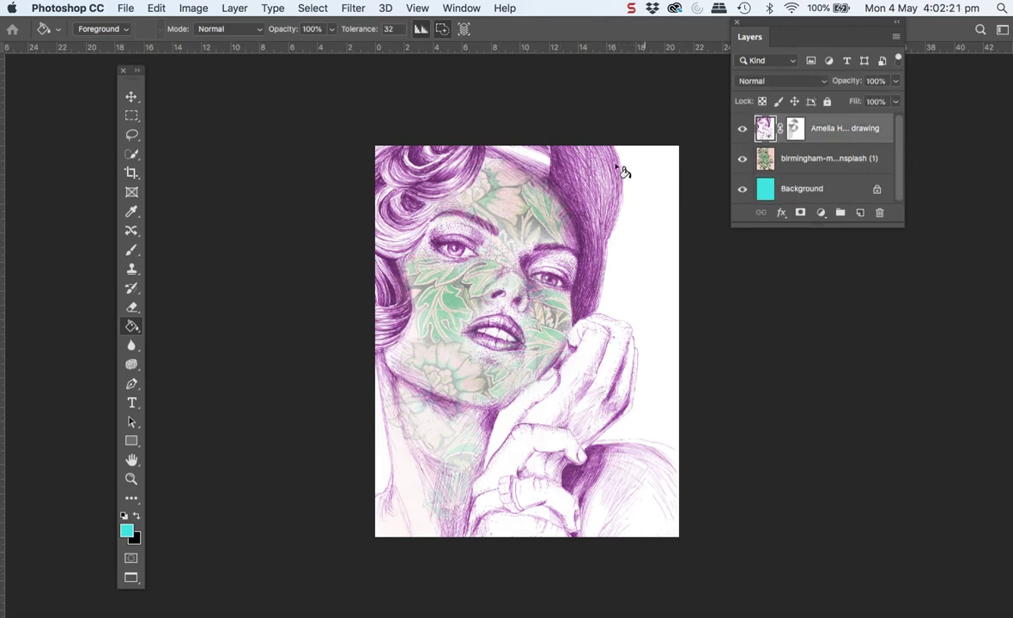
left_click(132, 155)
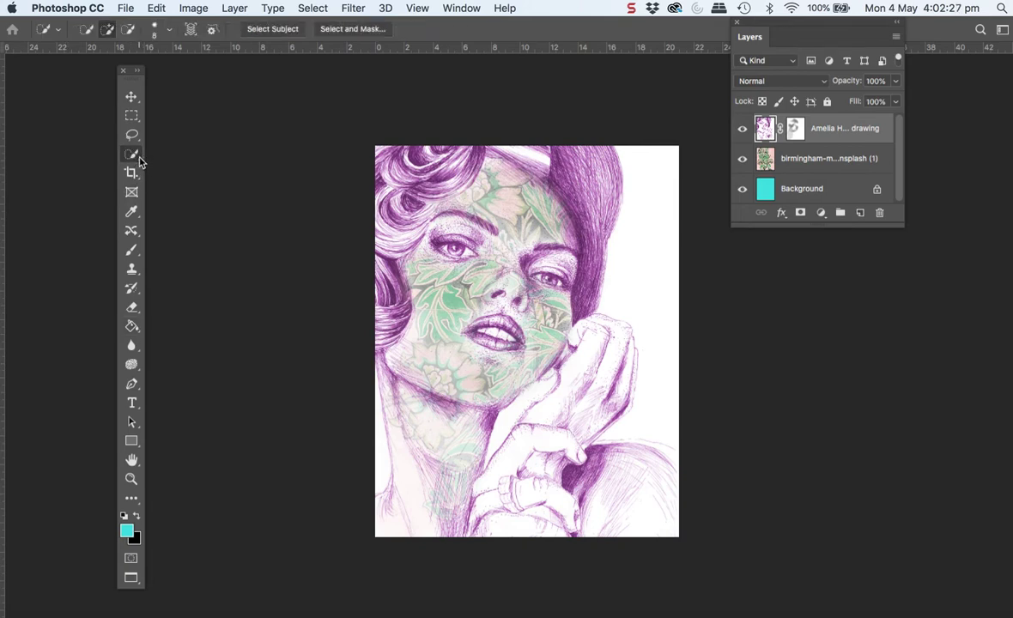
left_click(140, 158)
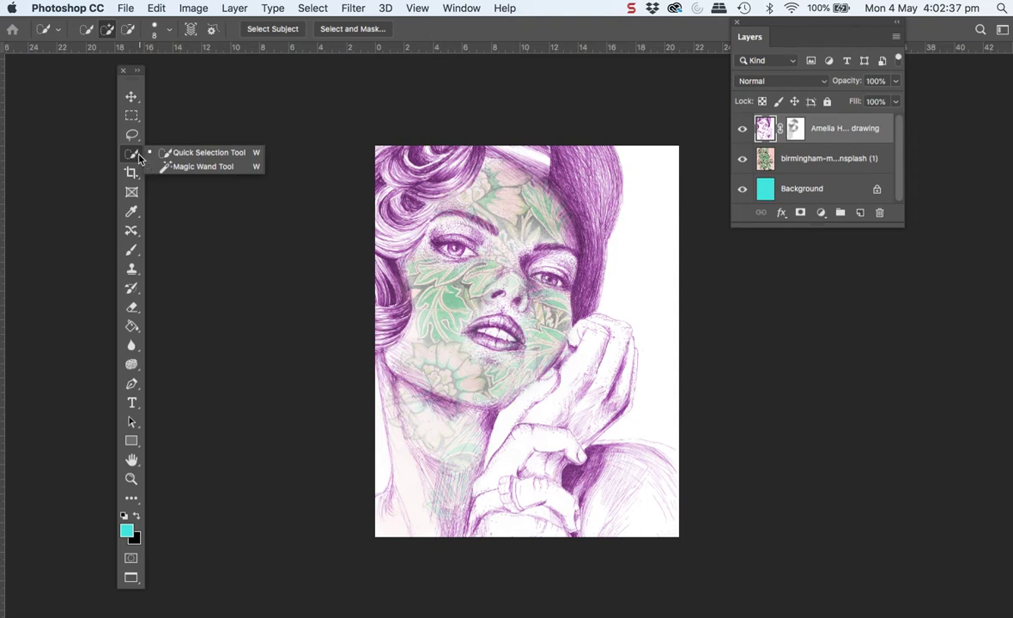
left_click(172, 153)
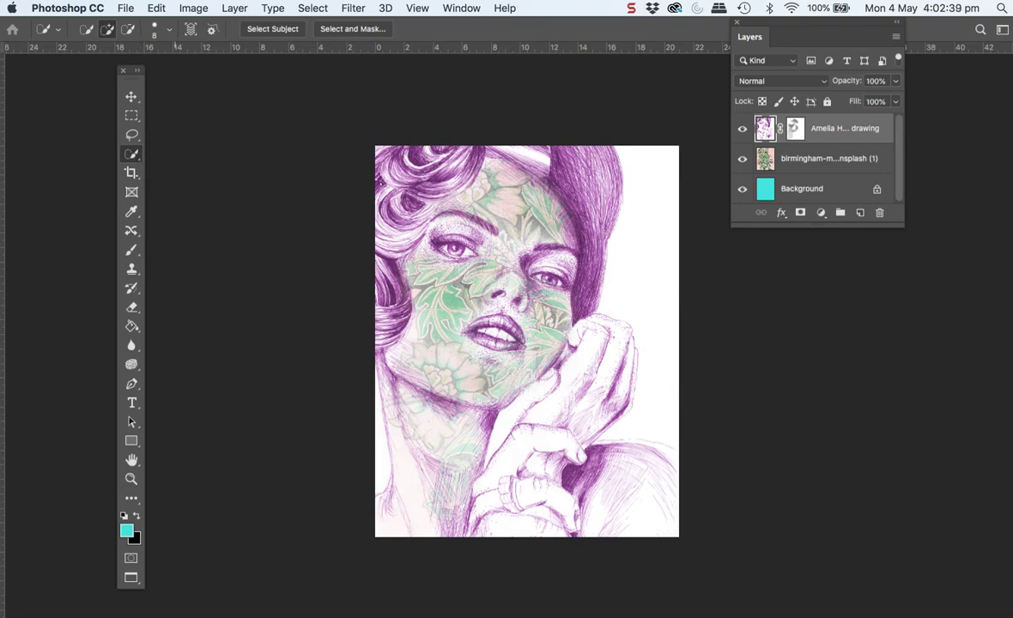
mouse_move(633, 165)
left_mouse_down()
mouse_move(642, 231)
mouse_move(626, 285)
left_mouse_up()
key("Delete")
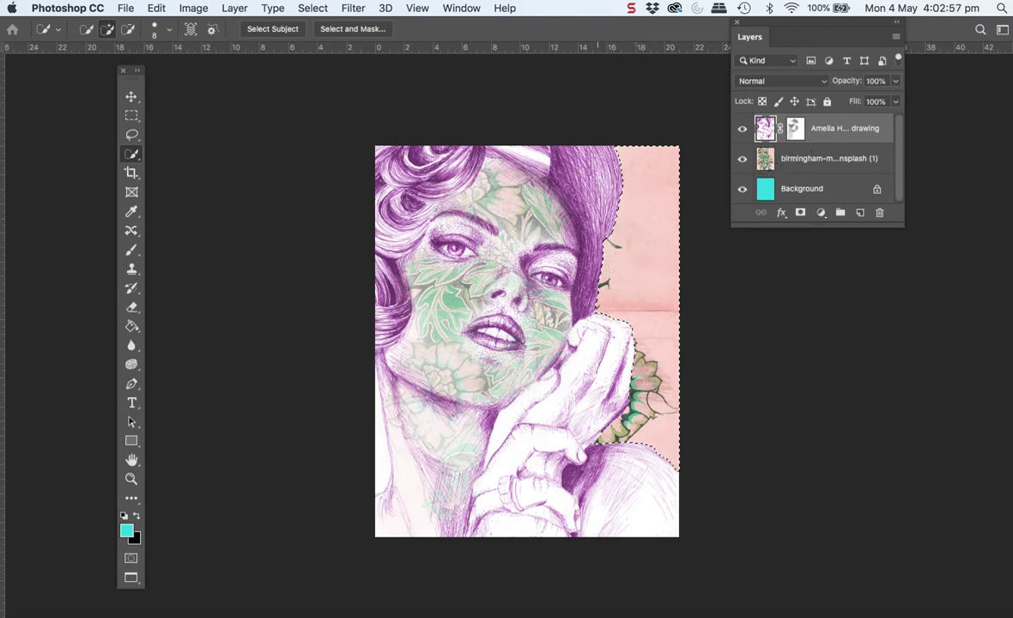
Delete the same selected area from the floral image layer to expose the turquoise background, then deselect
left_click(767, 166)
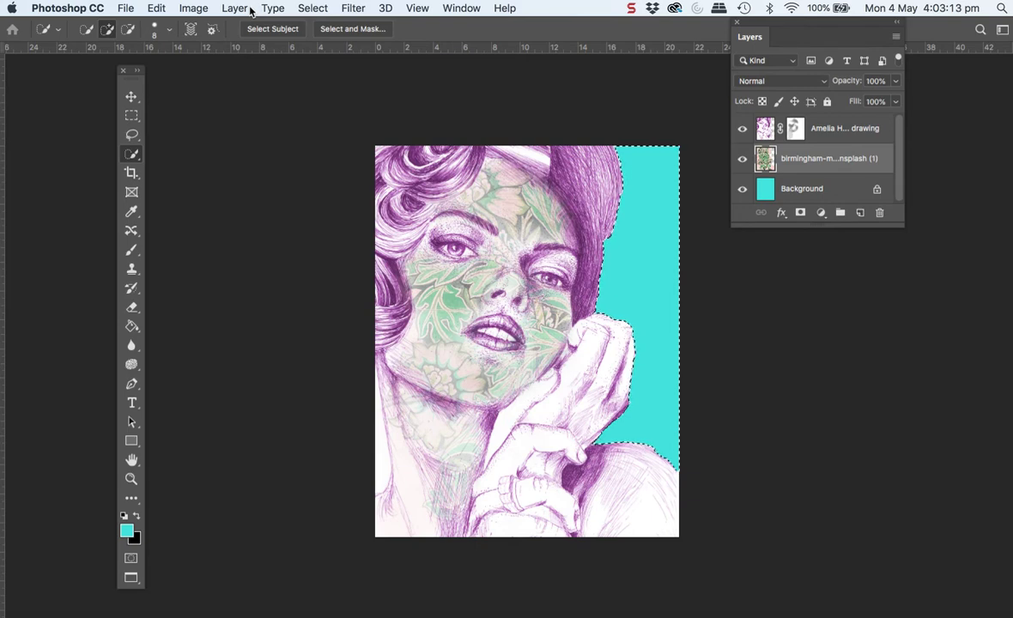
left_click(313, 8)
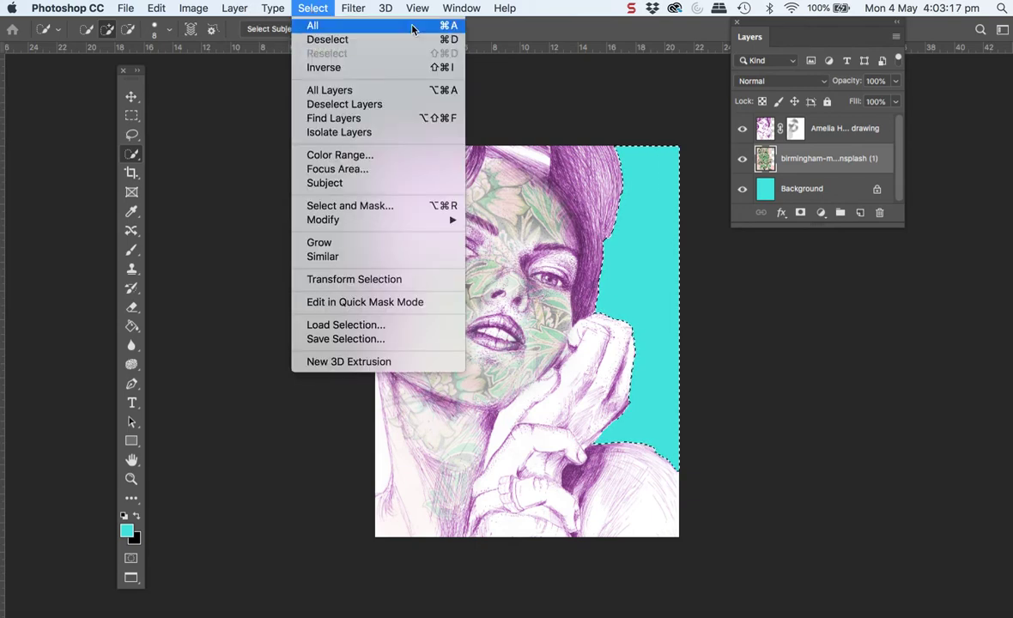
left_click(316, 41)
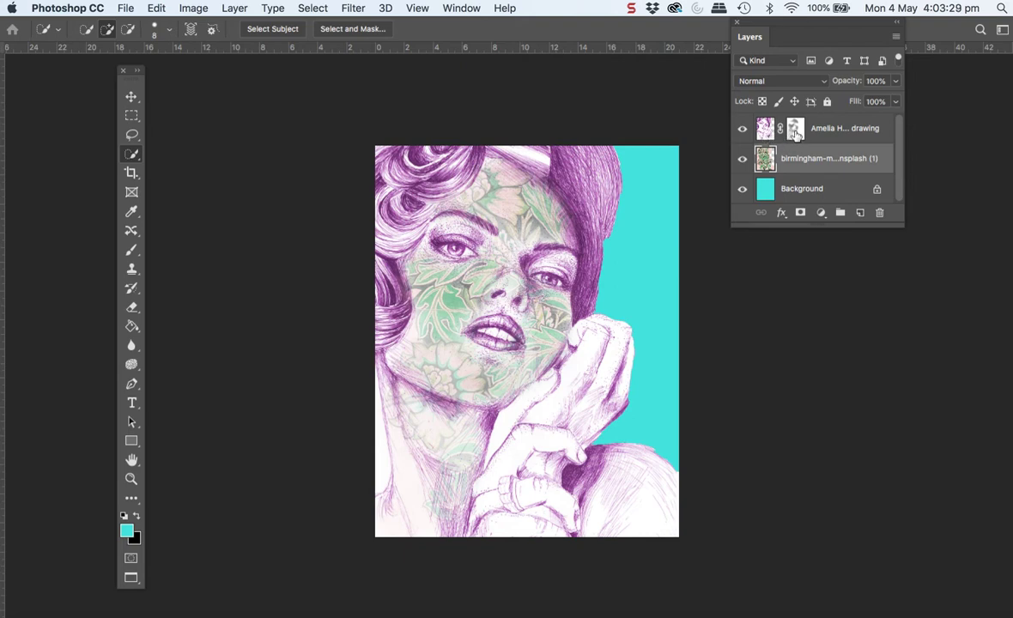
left_click(795, 129)
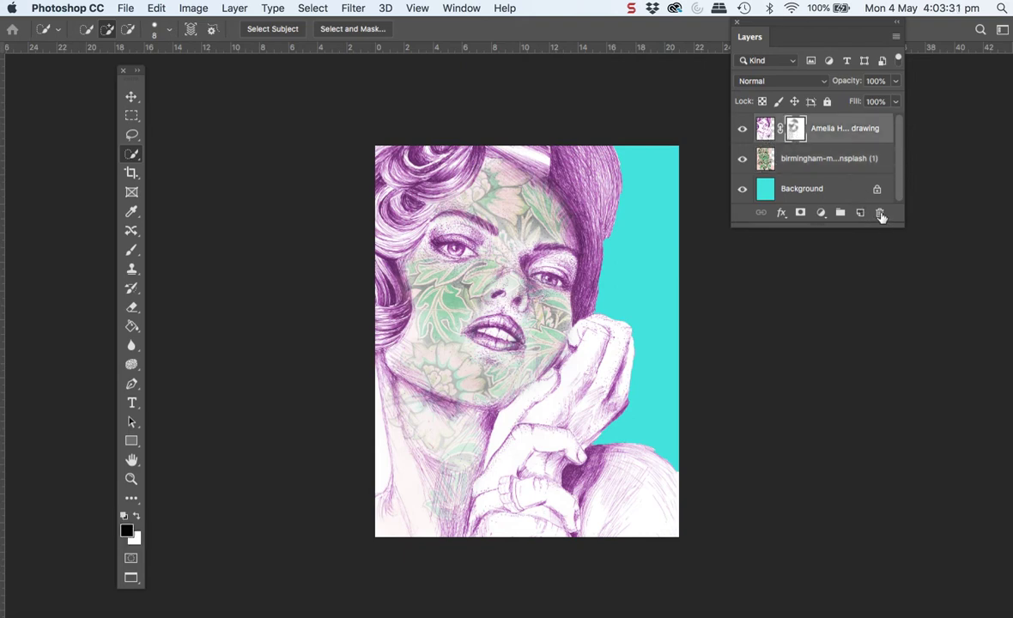
left_click(880, 213)
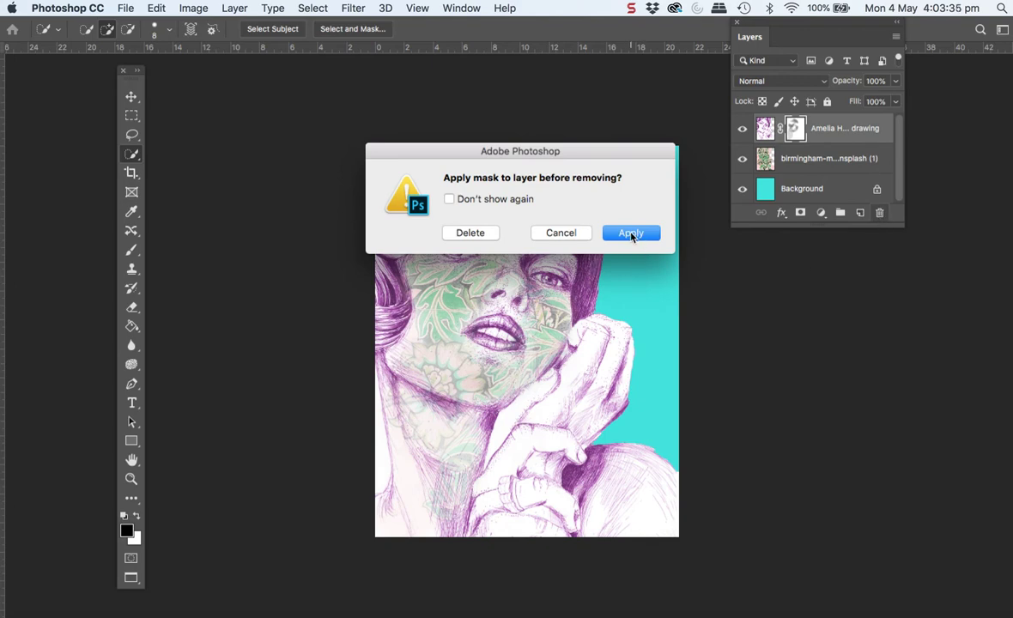
left_click(562, 233)
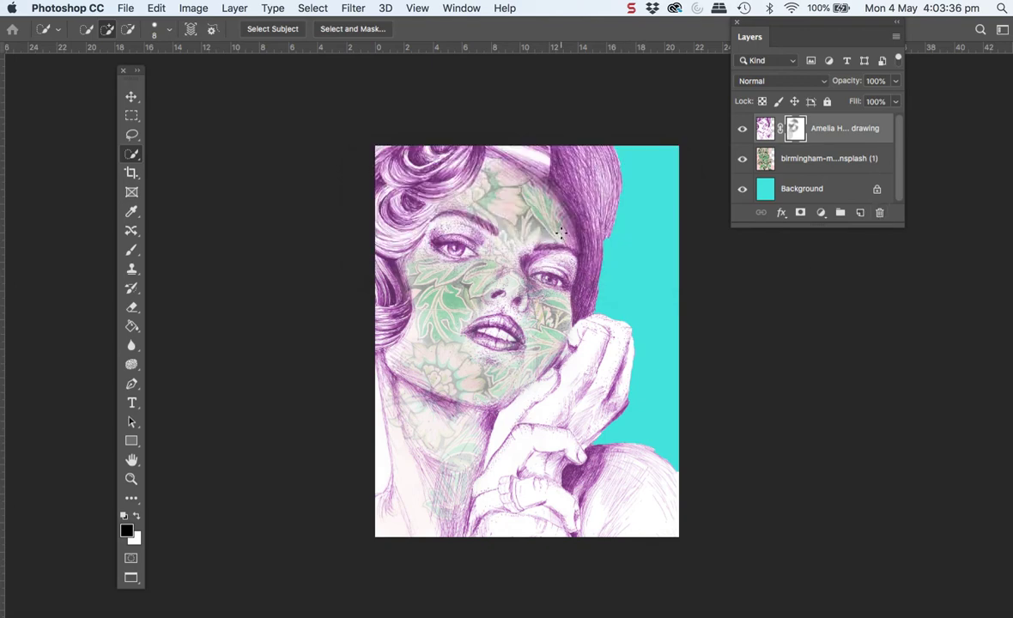
Apply the pen drawing layer's mask permanently and check the floral and pen drawing layers by hiding and showing each one
left_click(235, 9)
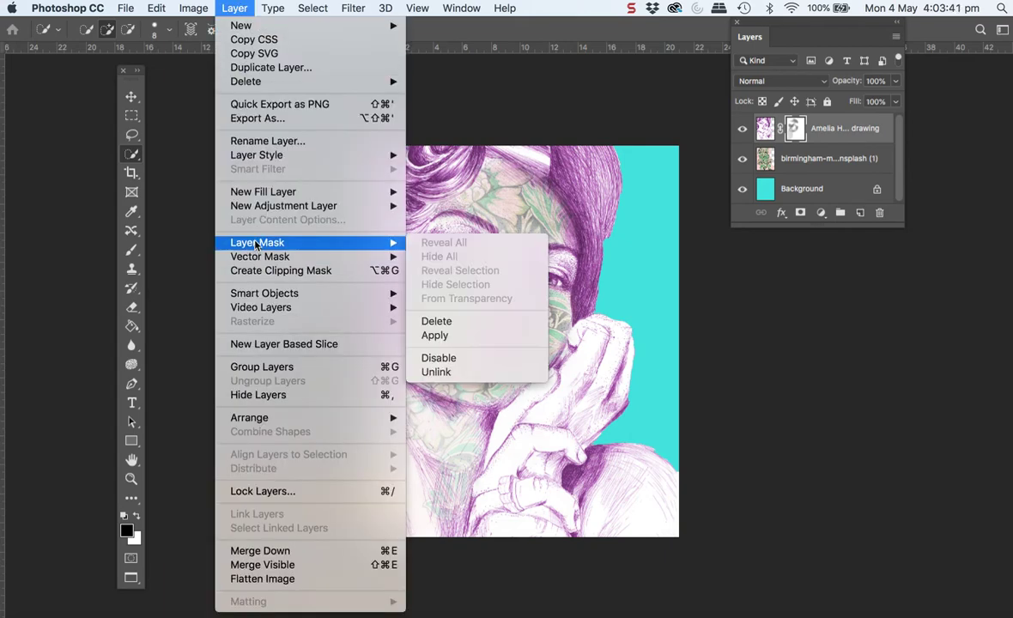
mouse_move(296, 242)
left_click(425, 343)
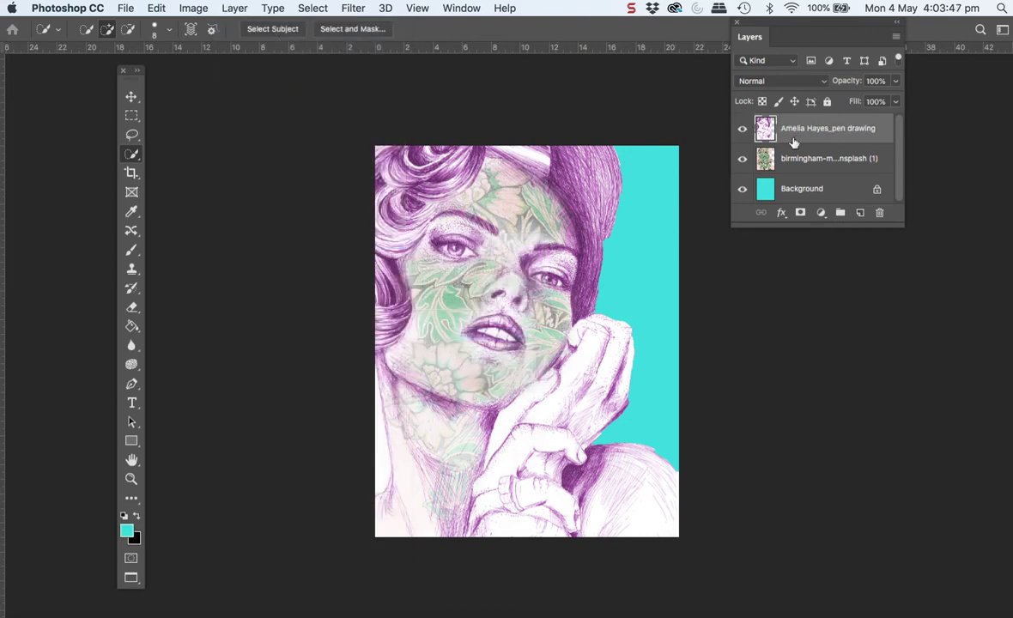
left_click(744, 159)
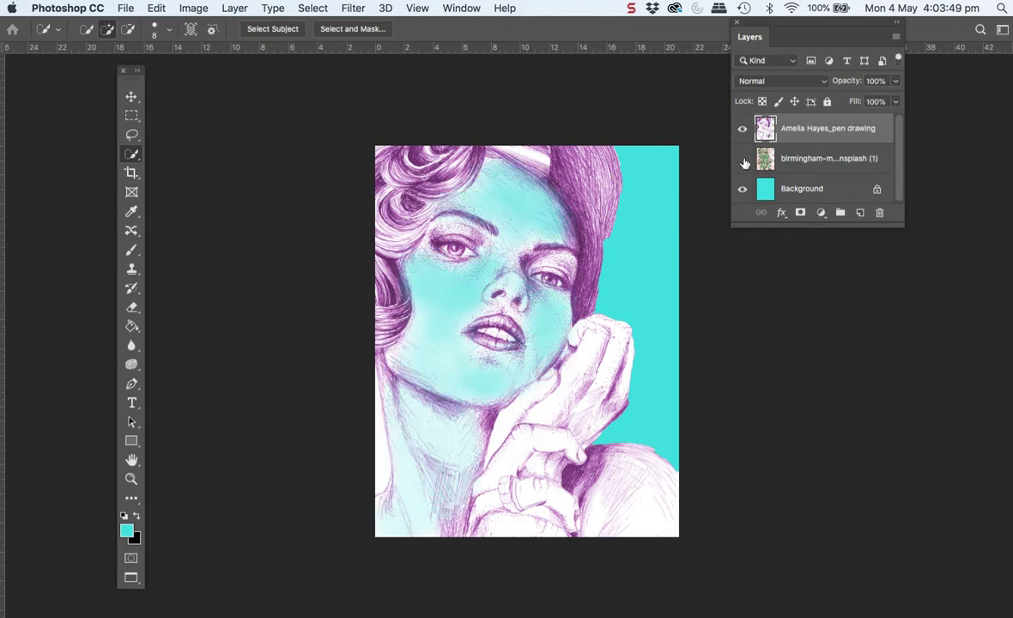
left_click(744, 160)
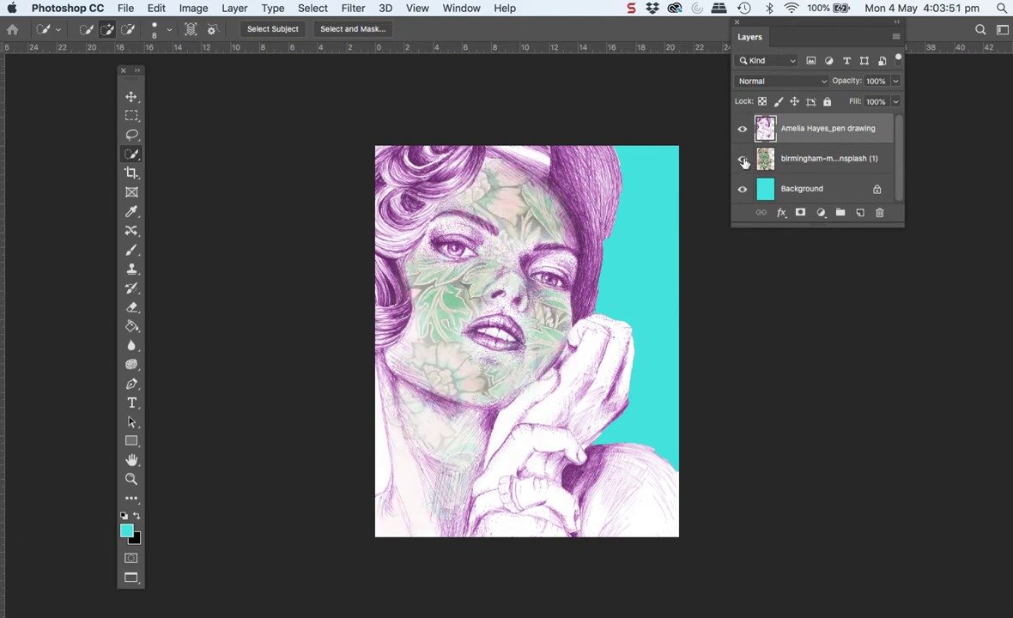
left_click(743, 129)
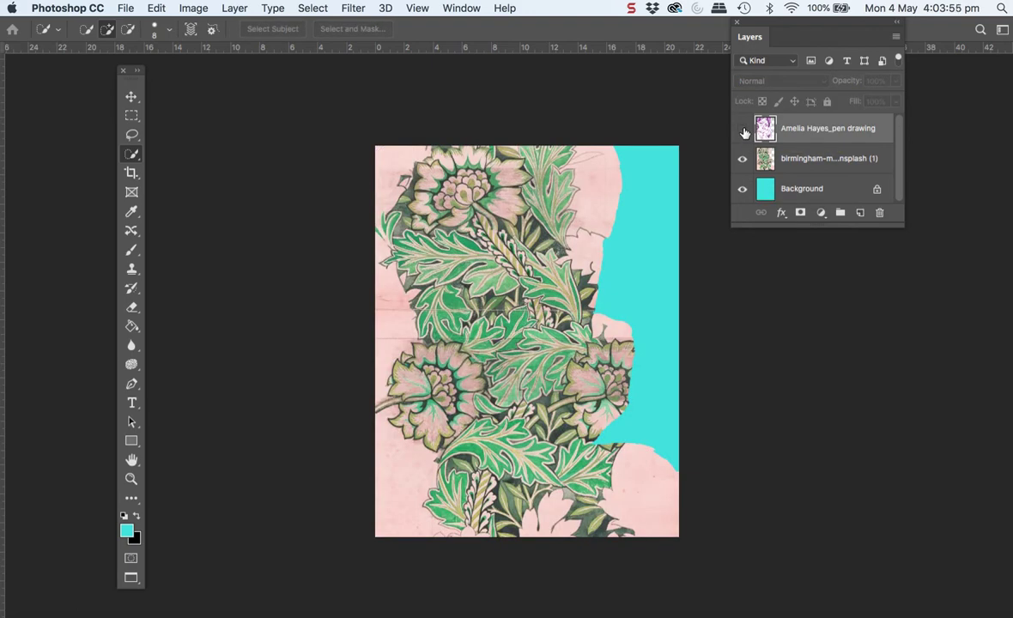
left_click(743, 129)
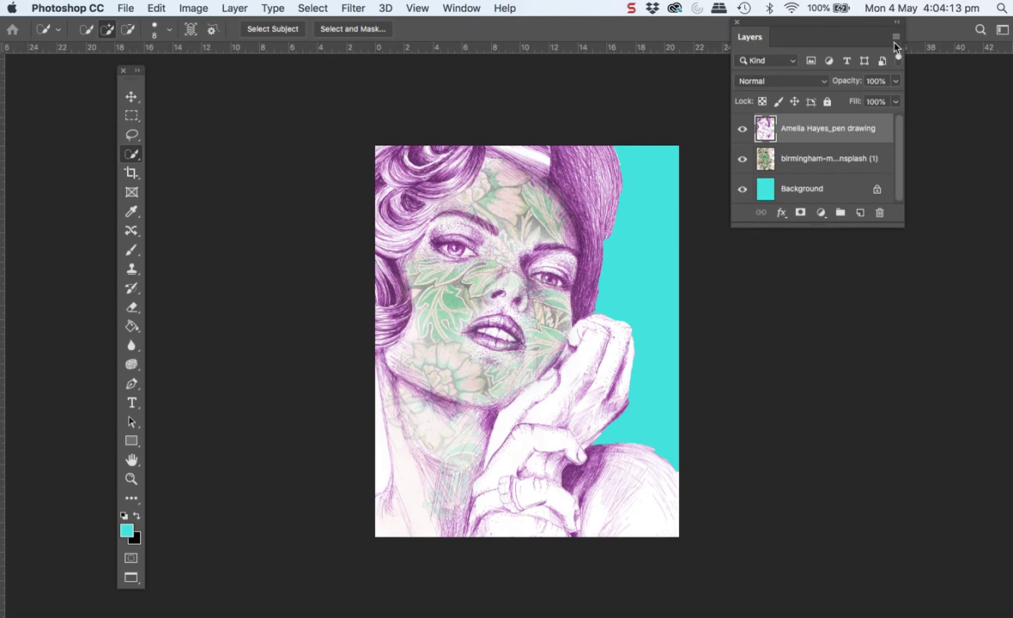
Merge the pen drawing and floral image layers into one layer and check it by toggling its visibility
left_click(817, 163)
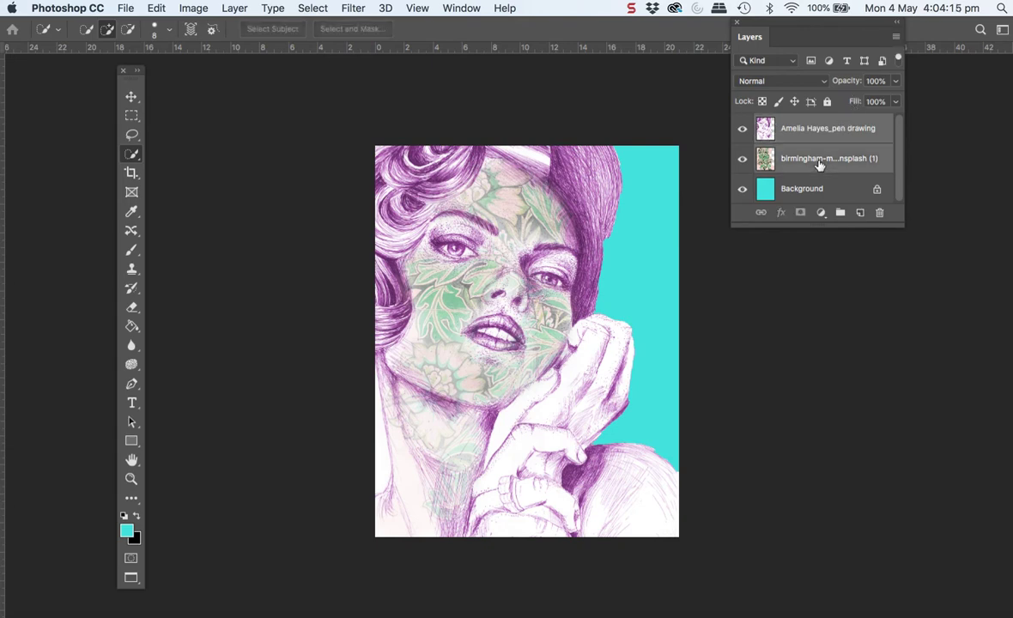
left_click(896, 38)
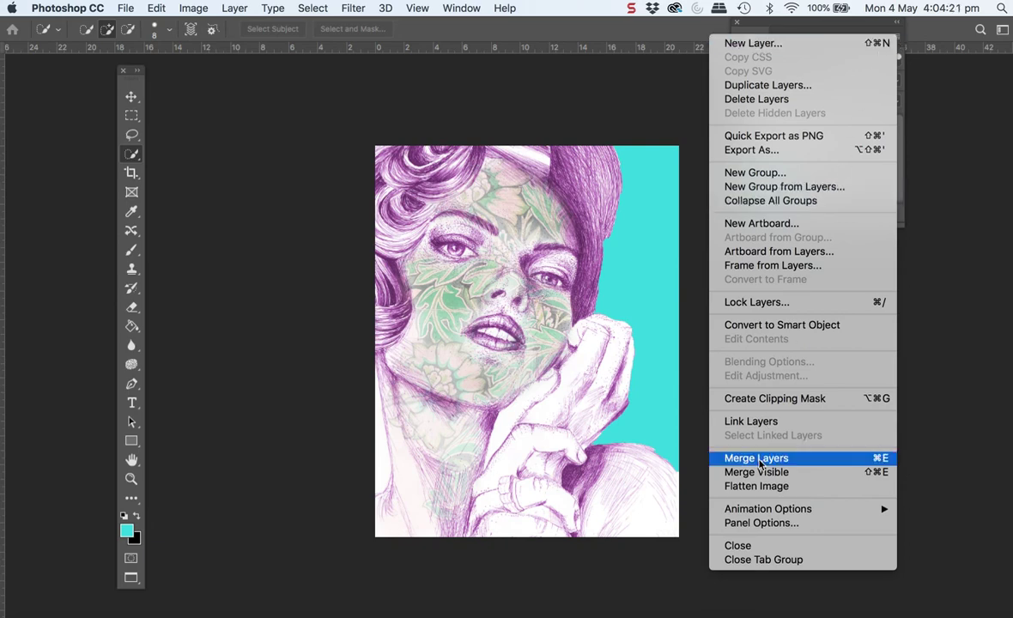
left_click(759, 461)
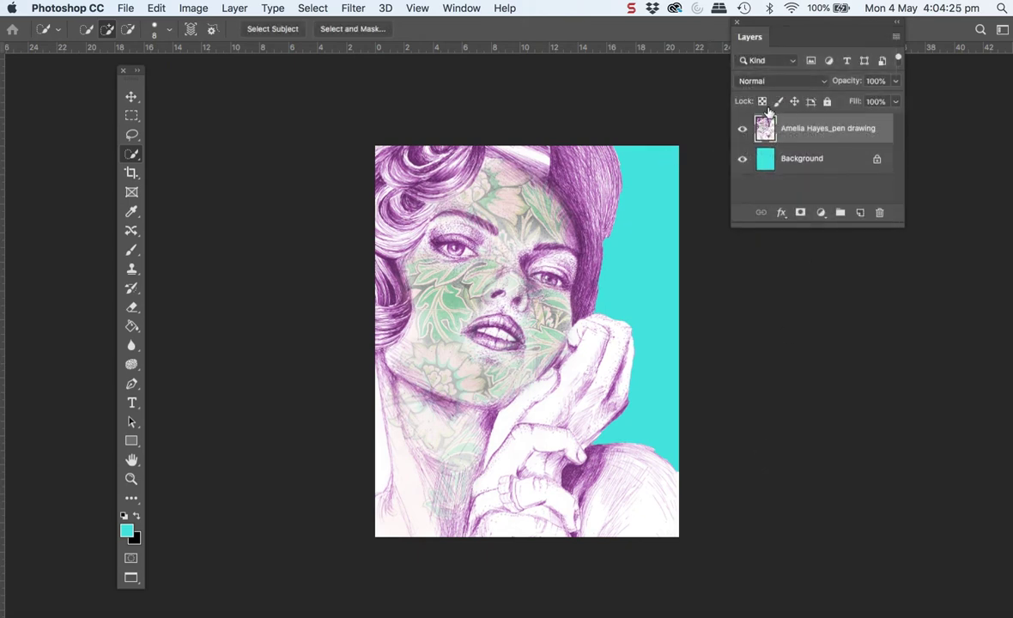
left_click(742, 129)
left_click(742, 128)
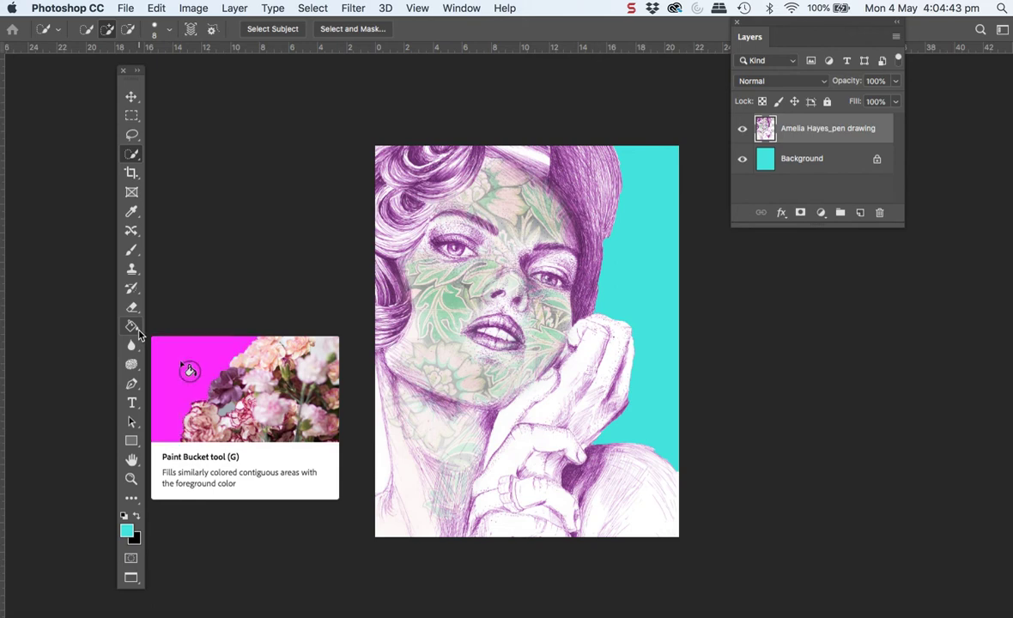
Add a layer mask to the merged portrait and fade its upper part into the turquoise background with a black-to-white linear gradient
left_click_drag(139, 334, 158, 331)
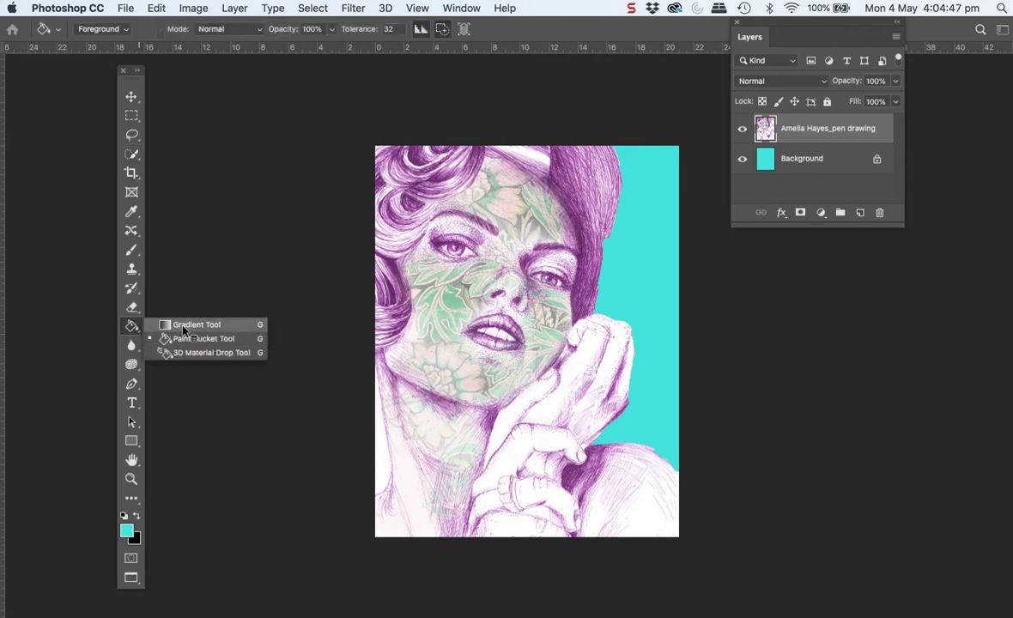
left_click(174, 327)
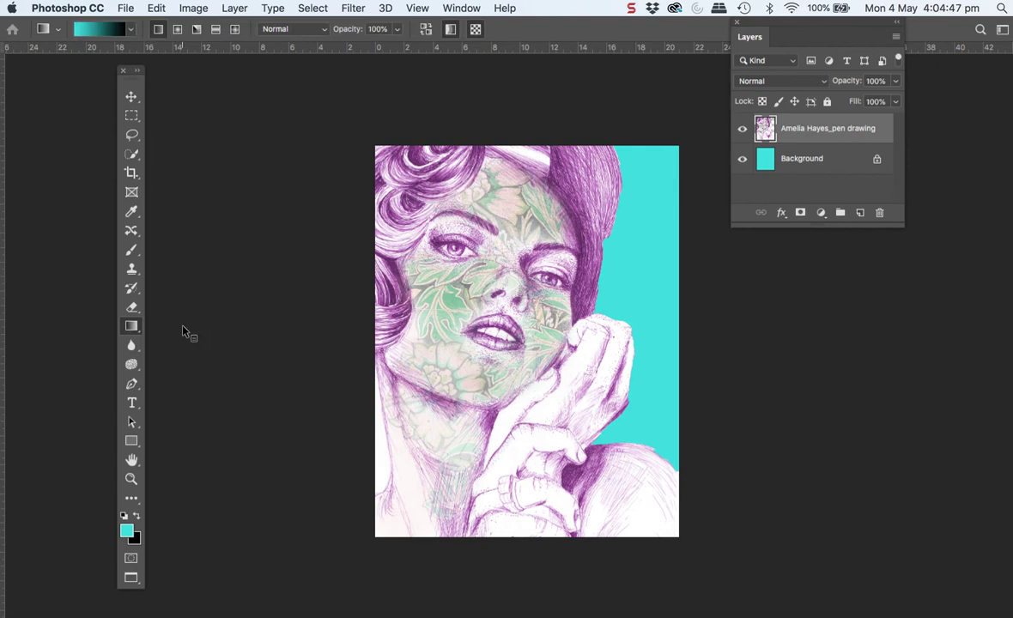
left_click(800, 213)
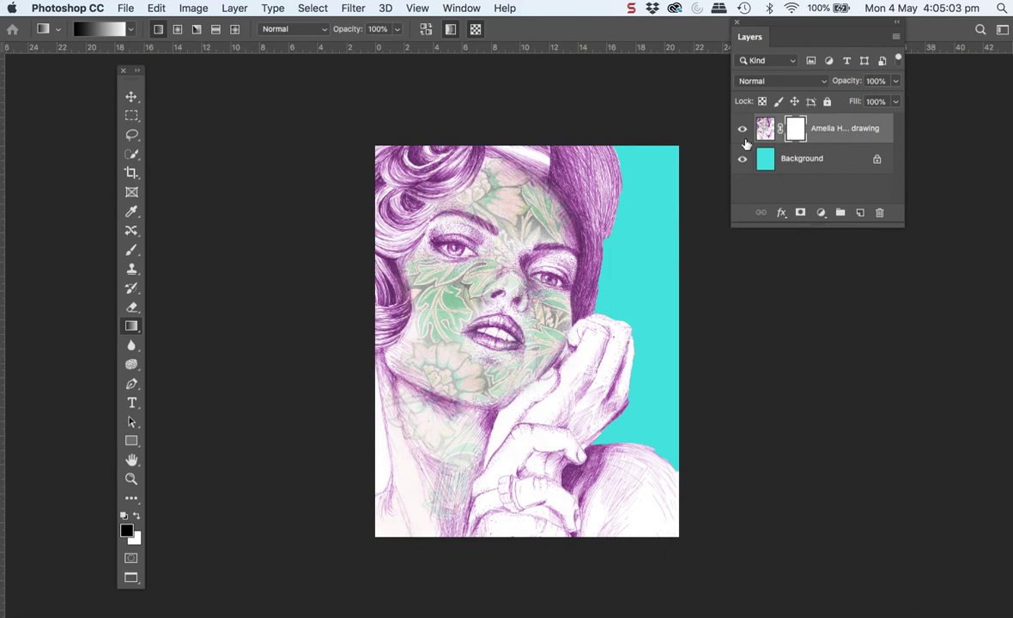
left_click_drag(554, 203, 554, 292)
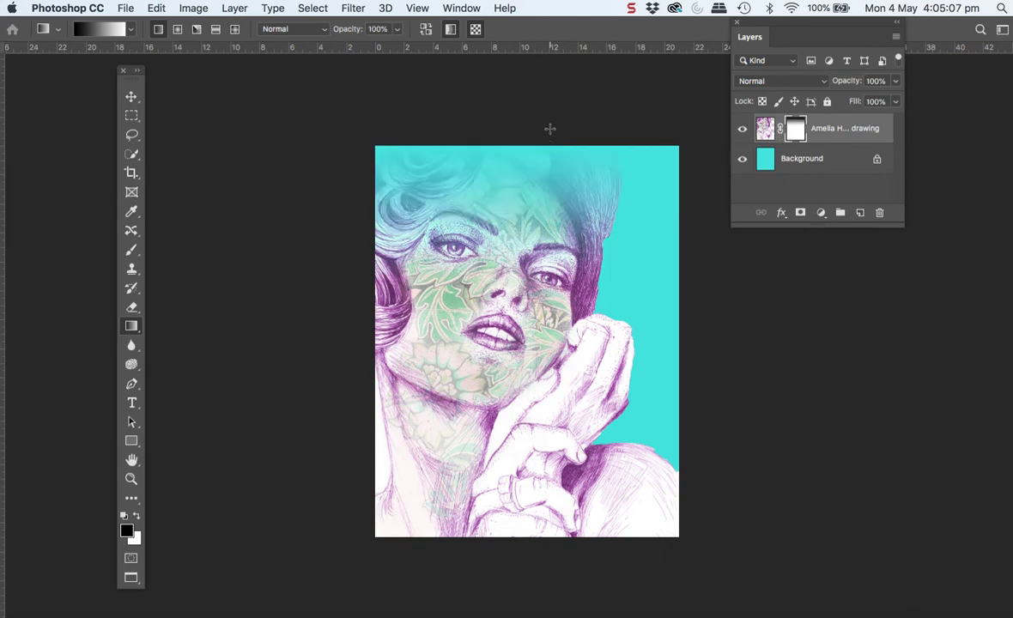
left_click_drag(548, 211, 548, 251)
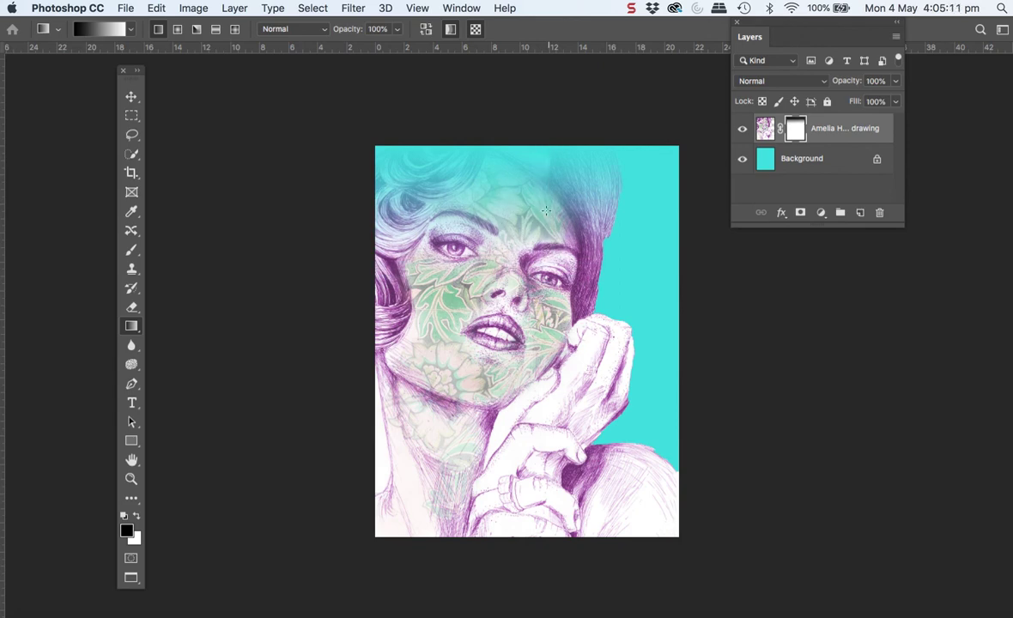
left_click_drag(557, 136, 558, 262)
Try a left-to-right gradient and a longer top-to-bottom gradient on the portrait's mask, undoing each one
left_click_drag(339, 292, 478, 293)
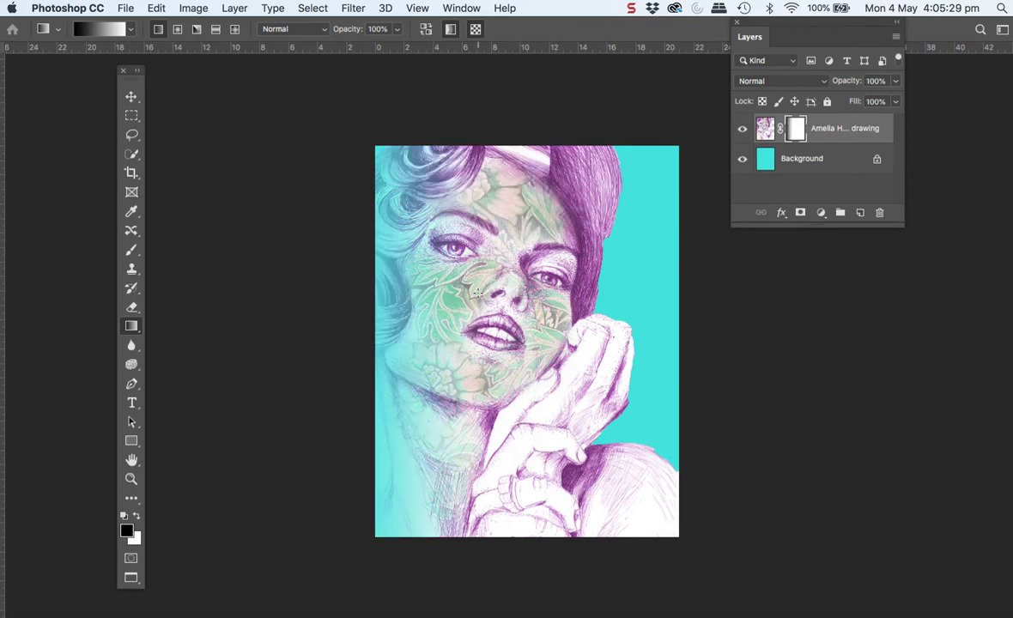
key("super+z")
left_click_drag(545, 138, 546, 470)
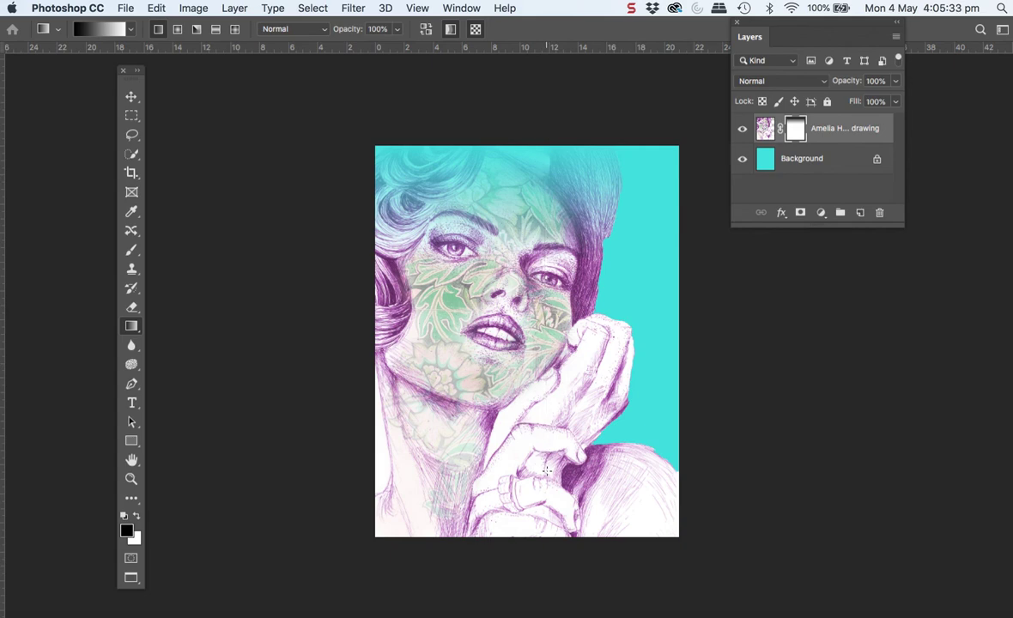
key("super+z")
Place a line of text reading FRANKI over the woman's forehead
left_click(132, 402)
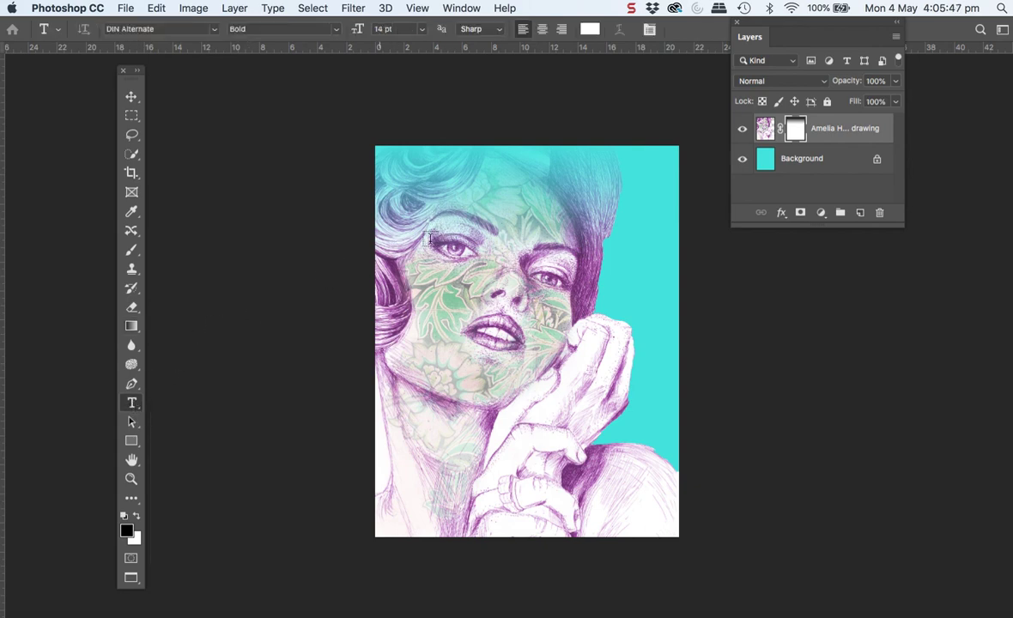
left_click(137, 516)
left_click(431, 196)
key("BackSpace")
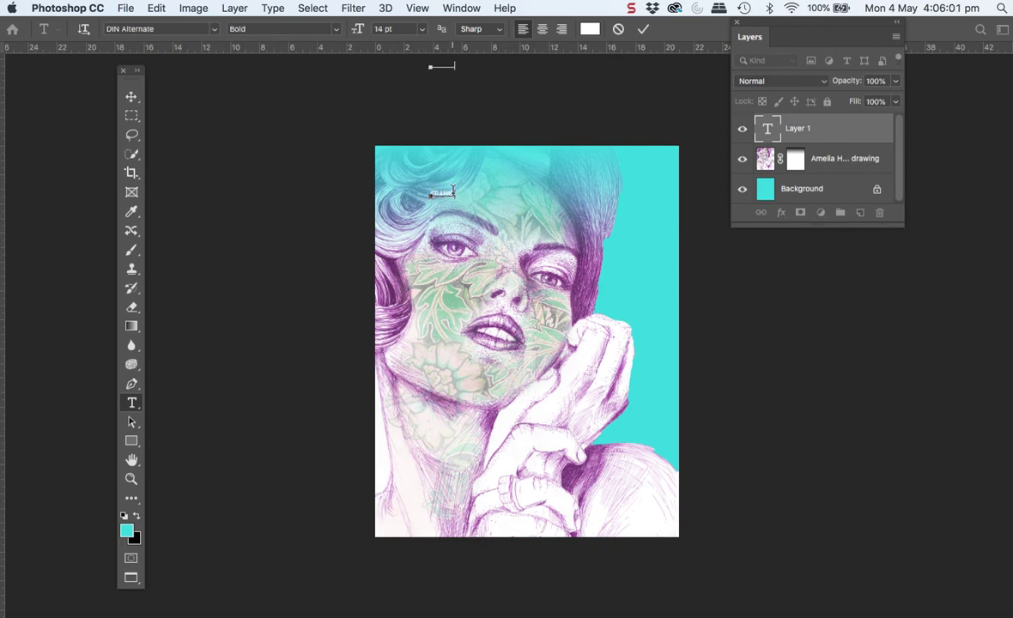
Set the text size to 72 pt and complete the title to read FRANKIE
left_click_drag(457, 195, 413, 189)
left_click(422, 31)
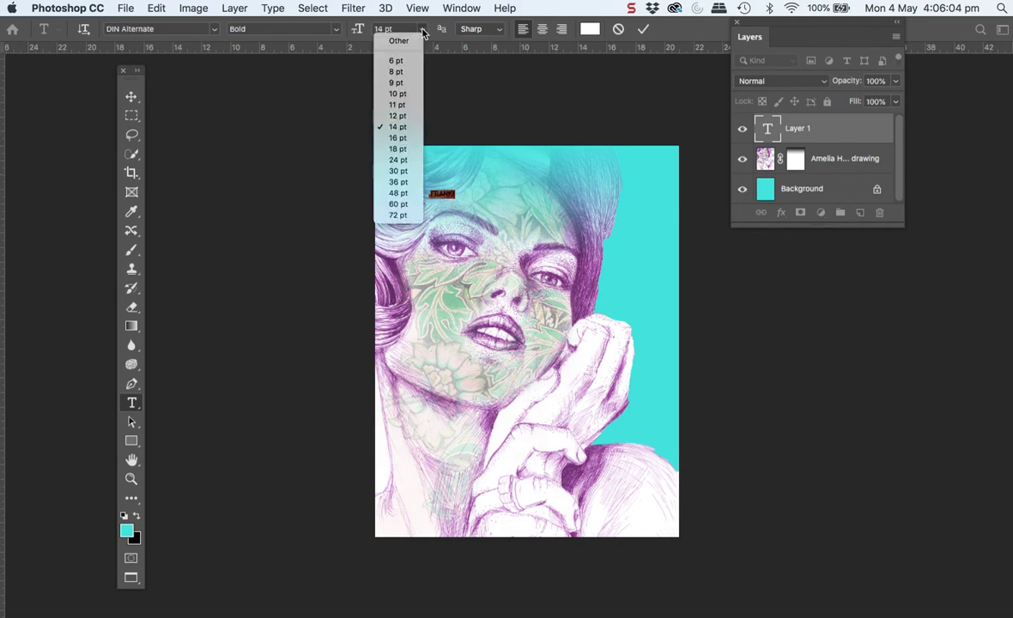
left_click(397, 215)
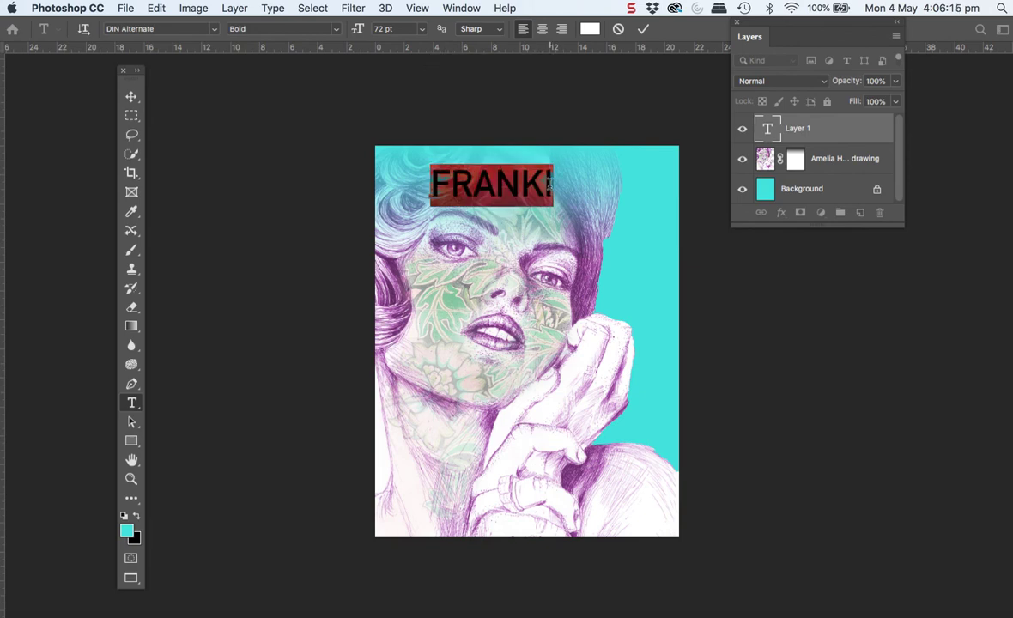
type("E")
key("BackSpace")
type("FRANKIE")
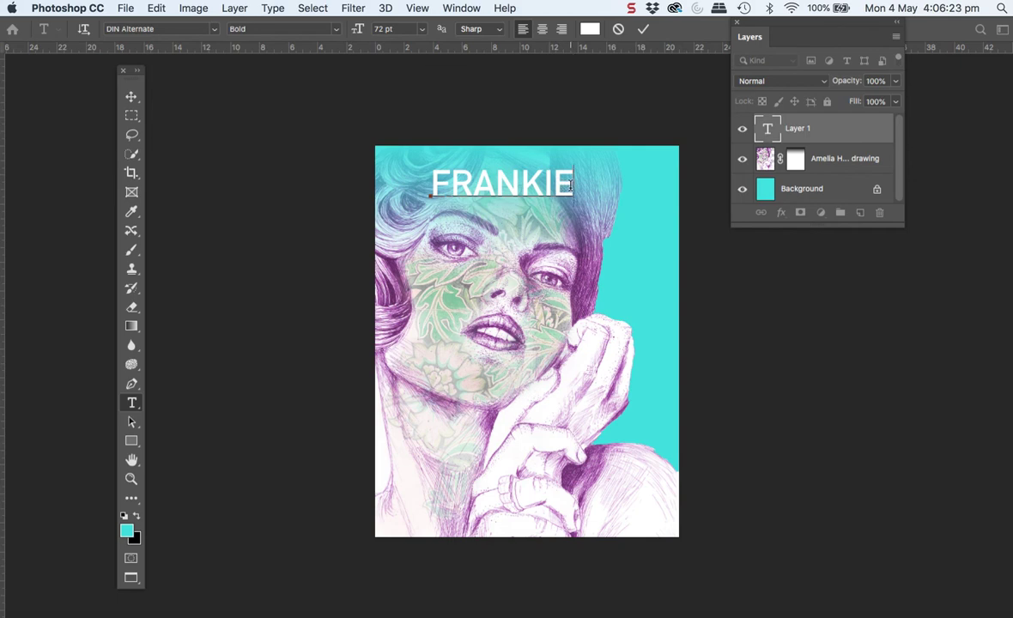
Set the font size of the whole FRANKIE title to 200 pt
left_click_drag(568, 185, 406, 168)
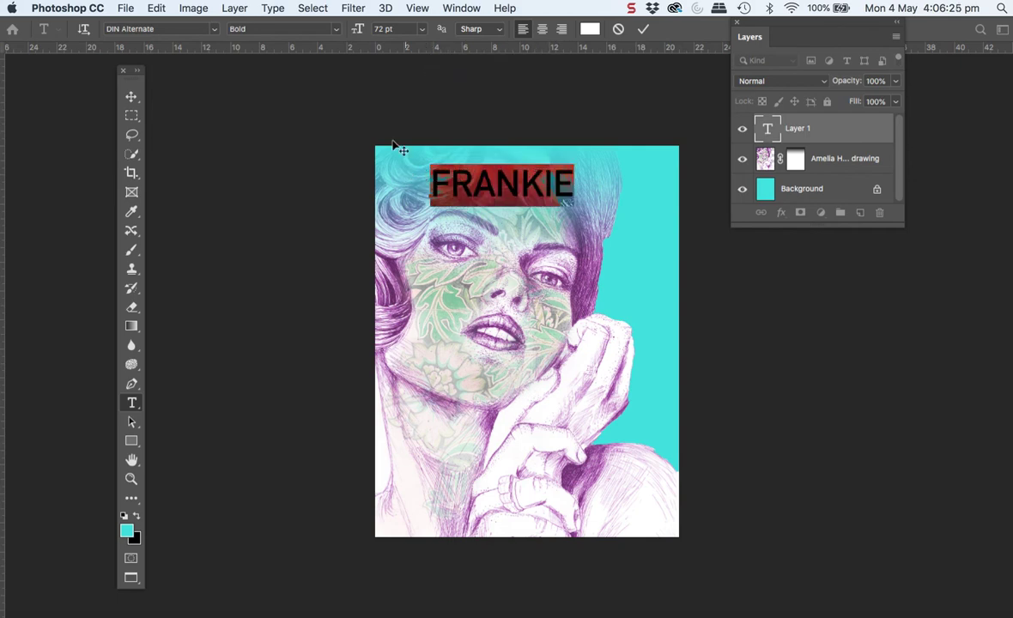
key("BackSpace")
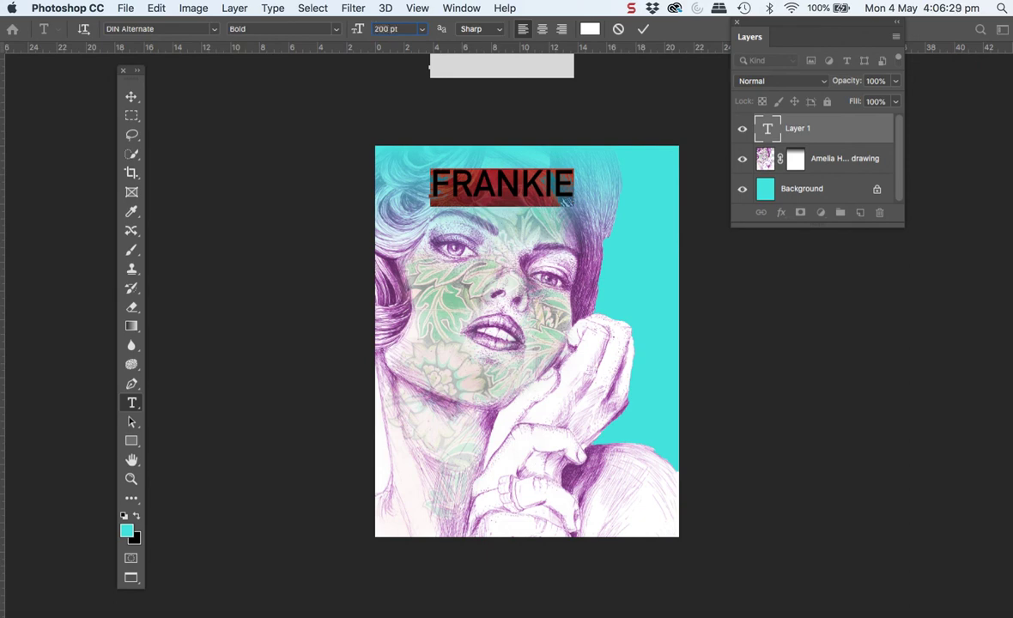
key("Return")
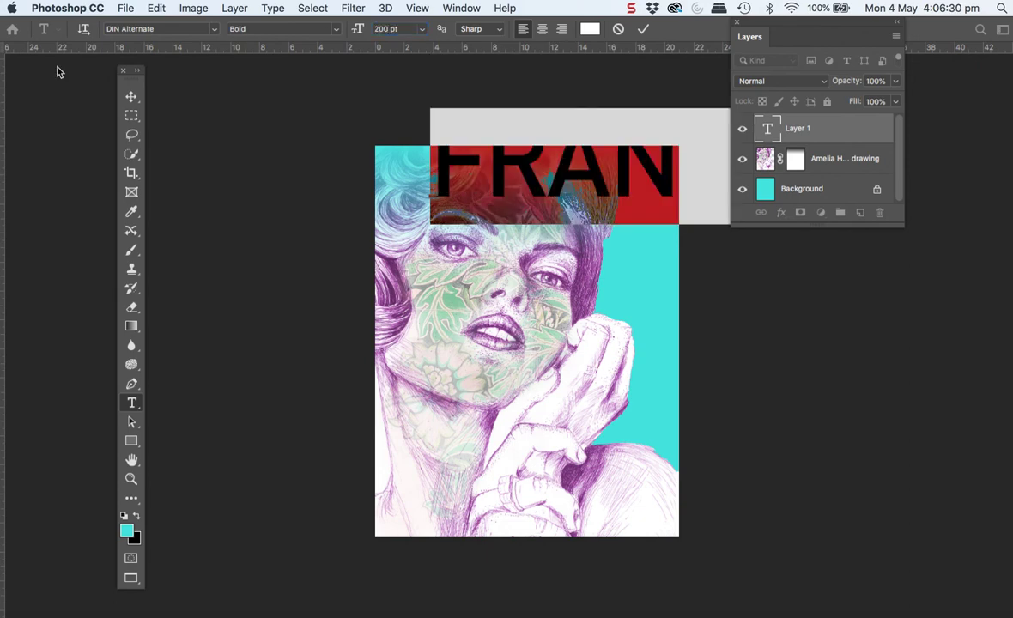
Move the FRANKIE title along the artwork's upper edge so its first and last letters run off the canvas
left_click(131, 96)
left_click_drag(498, 177, 395, 195)
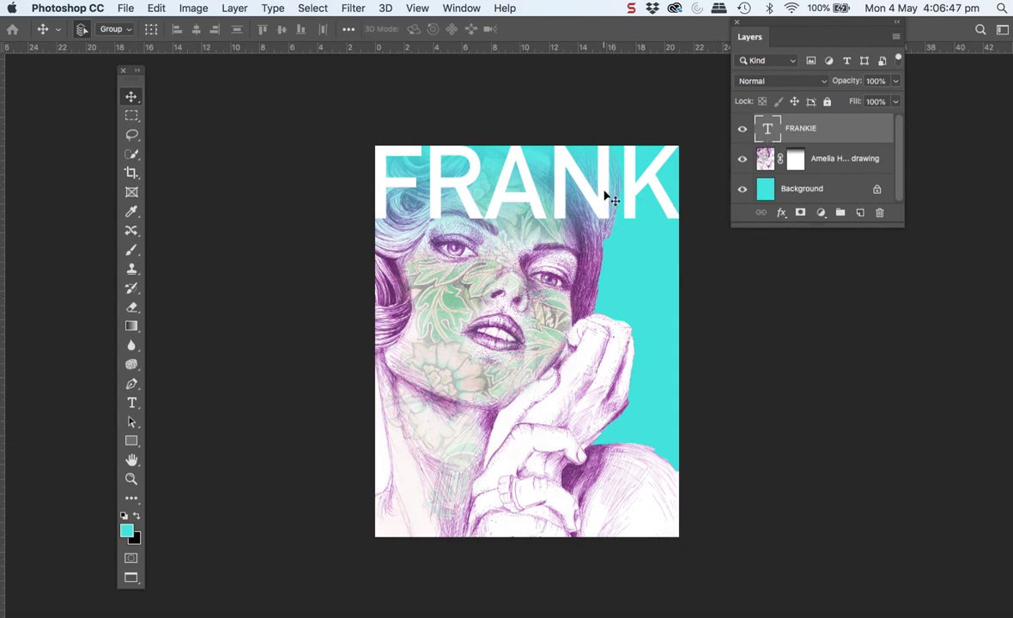
mouse_move(604, 194)
left_mouse_down()
mouse_move(600, 180)
mouse_move(589, 194)
left_mouse_up()
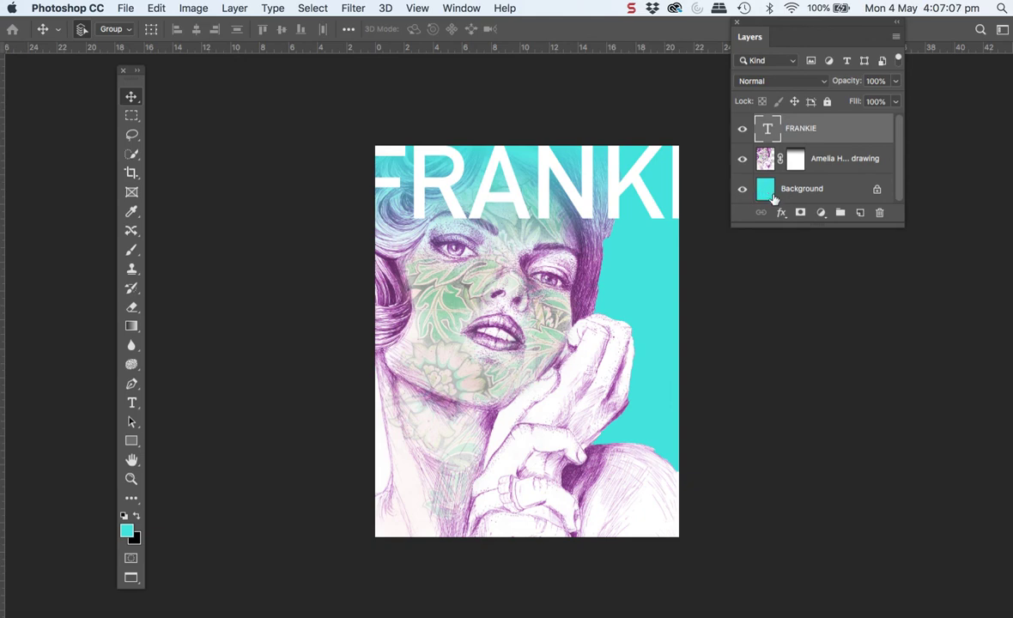
left_click(632, 8)
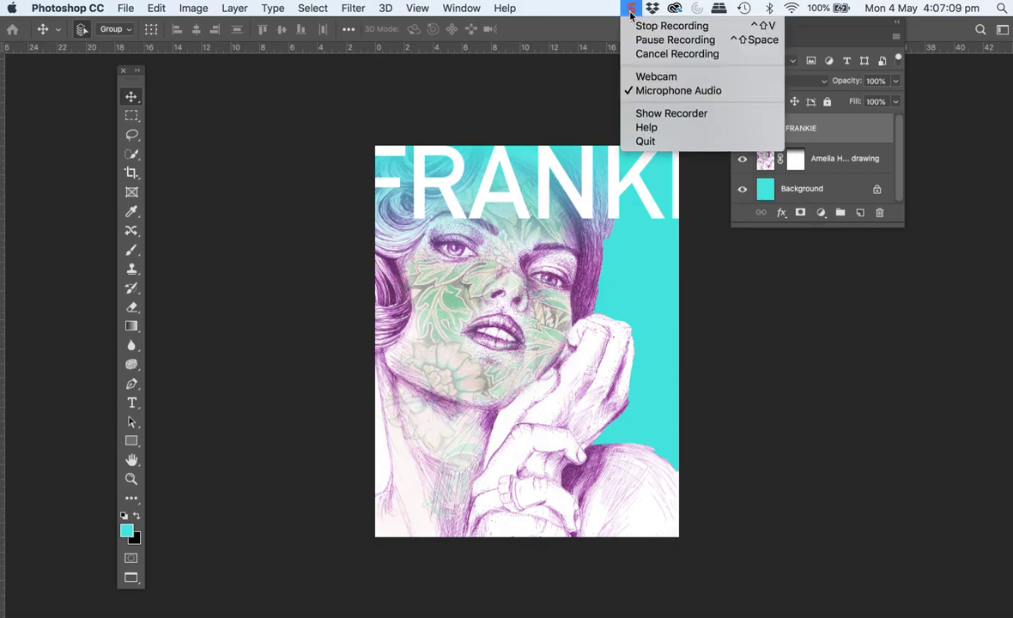